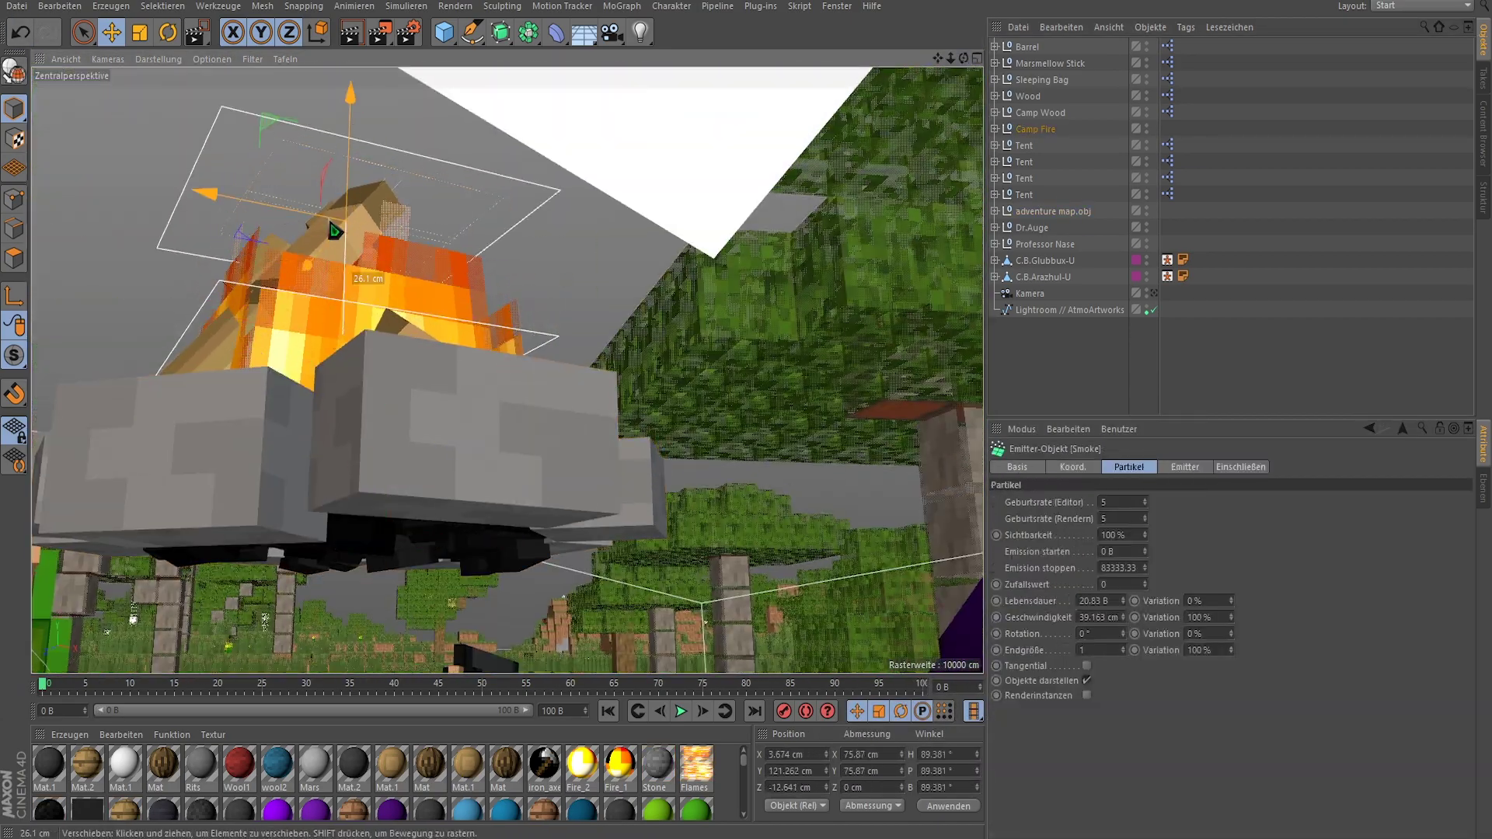
- Adjust the scale and placement of the campfire's smoke emitter and flame pieces
key(t)
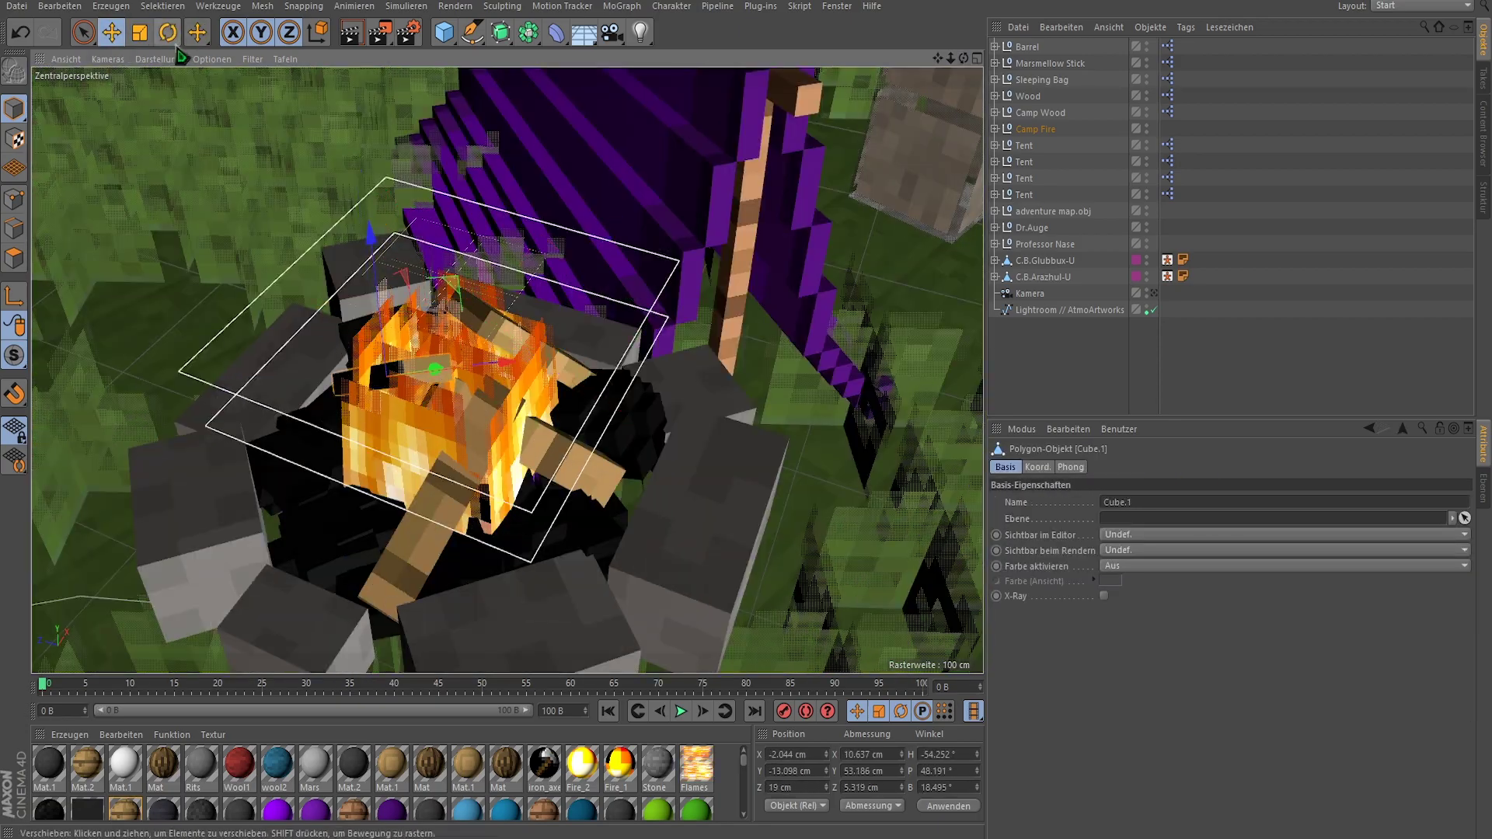
key(e)
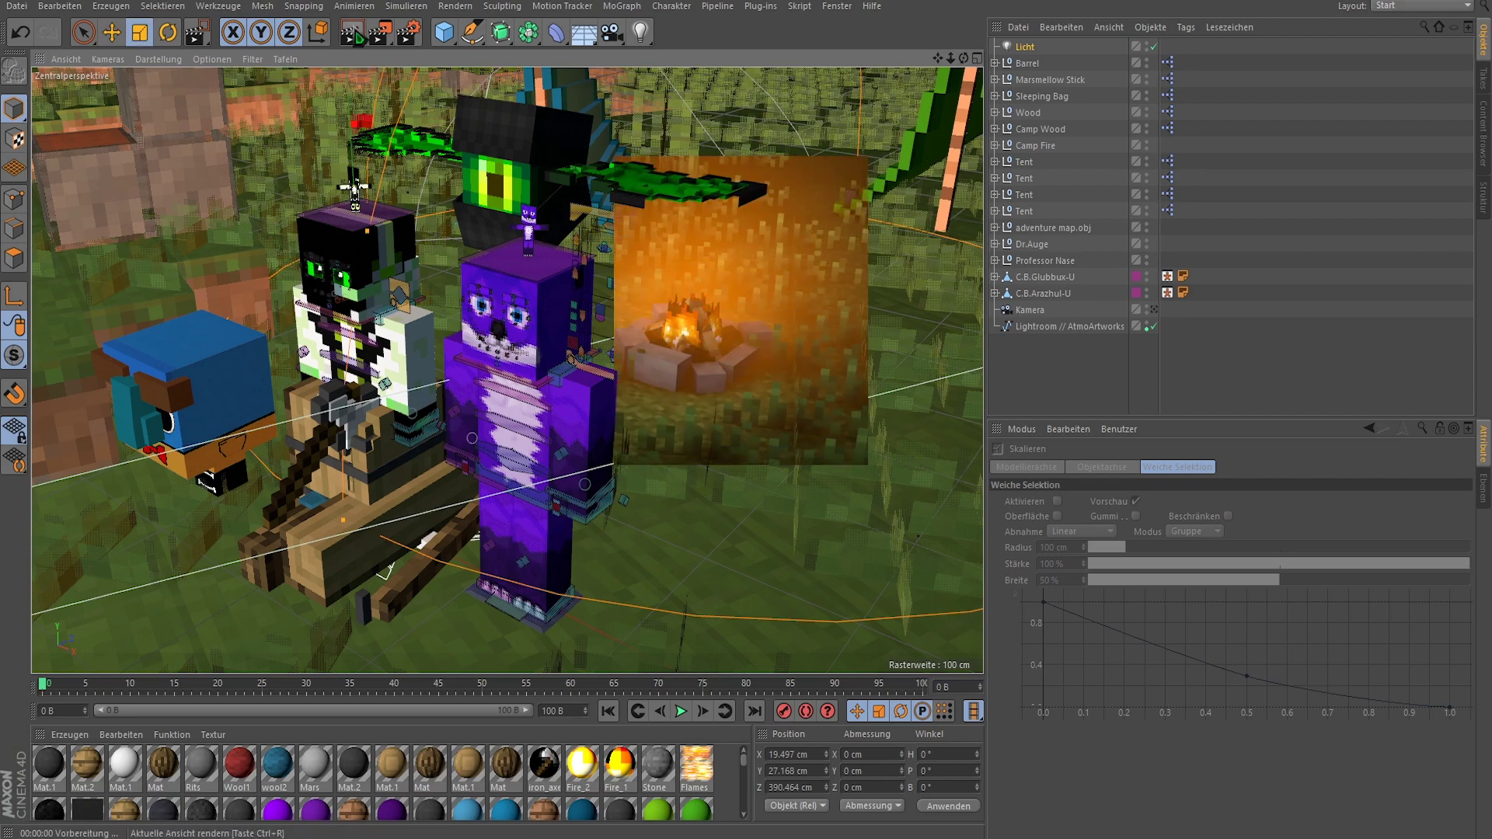
- Test-render the view with the orange campfire light and turn off the light's ambient illumination
key(ctrl+r)
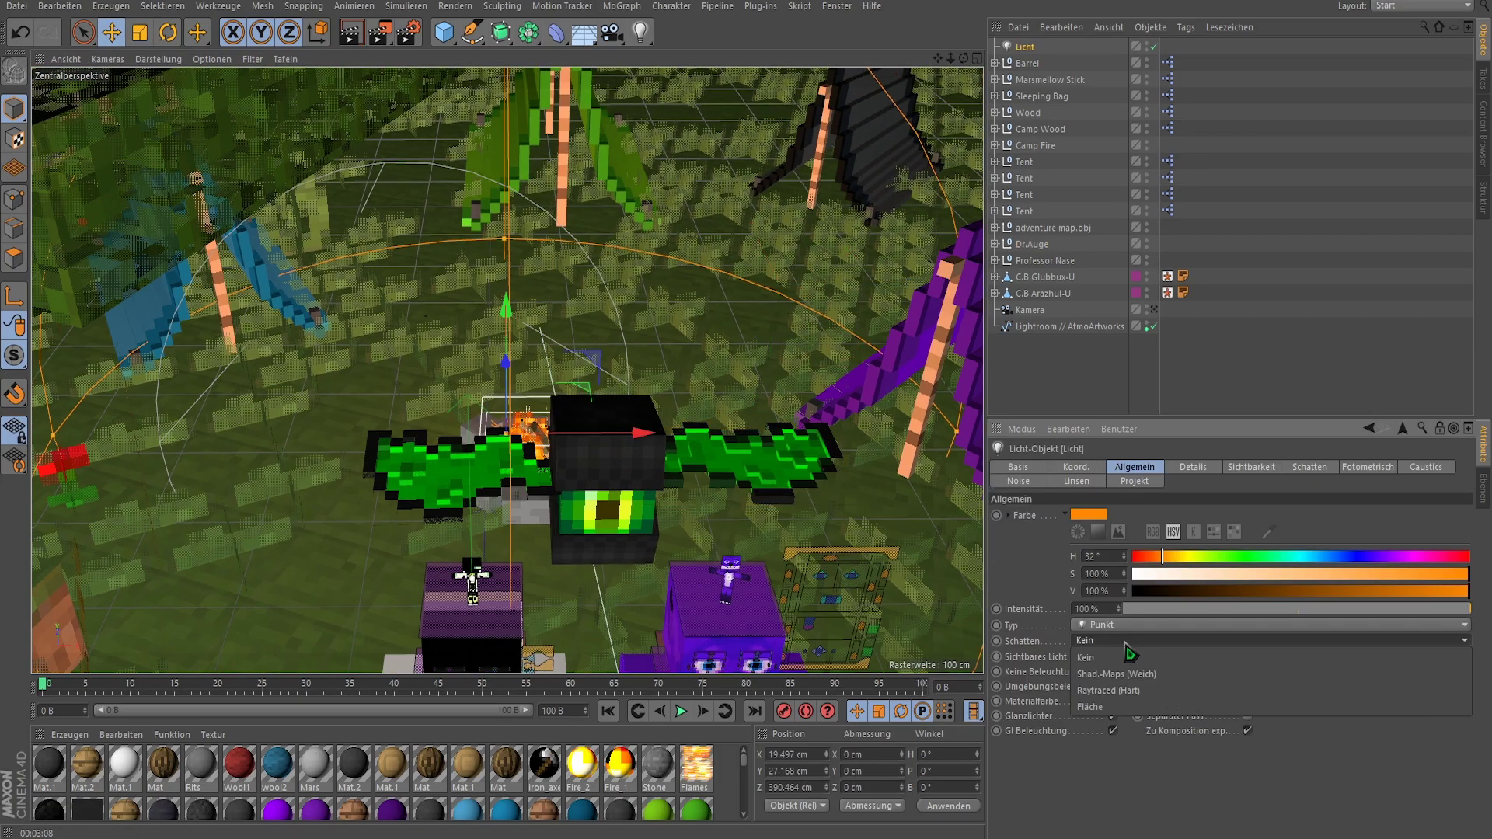
key(ctrl+r)
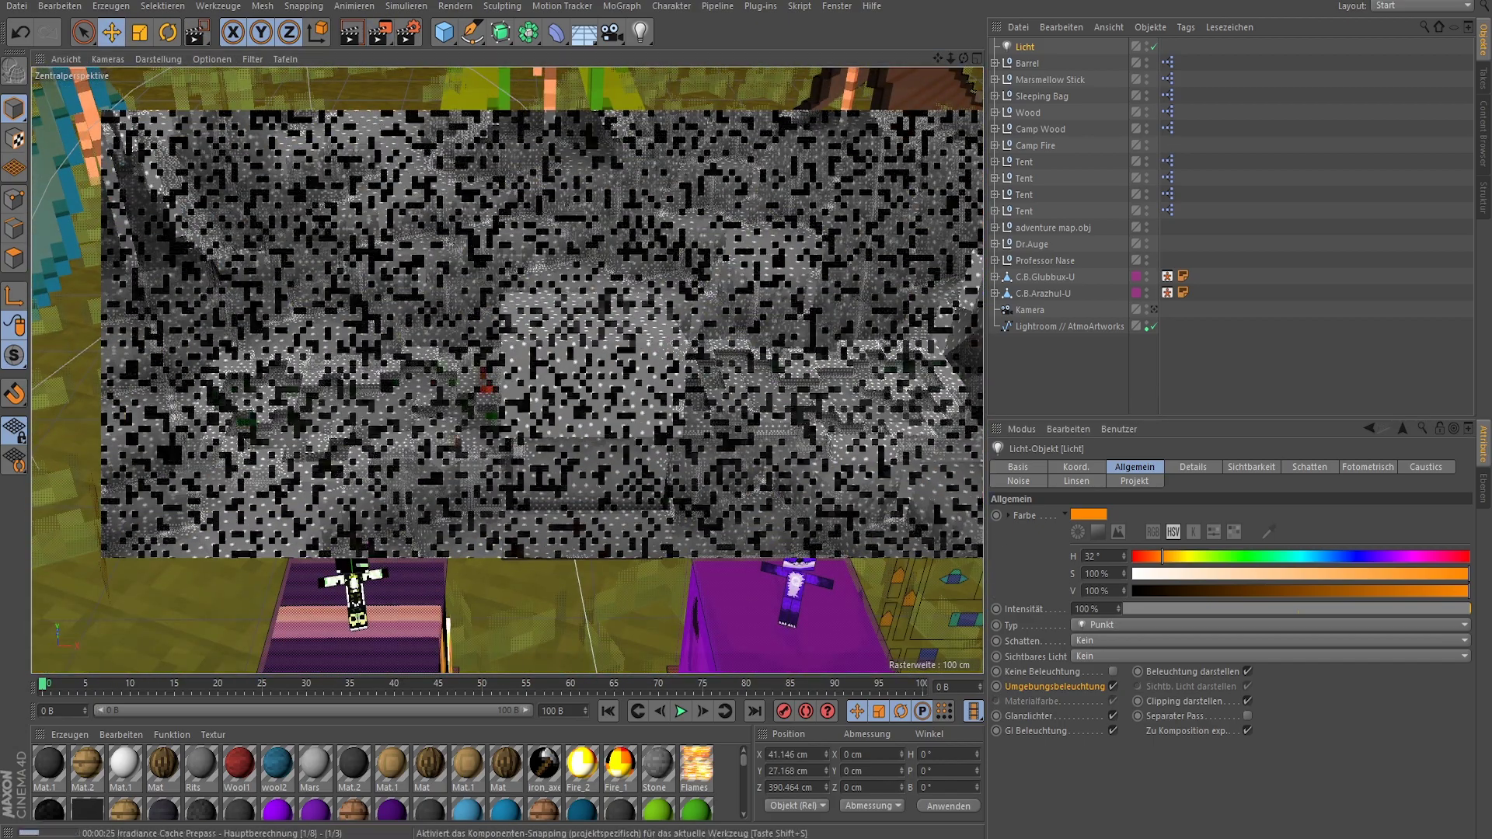
click(1113, 686)
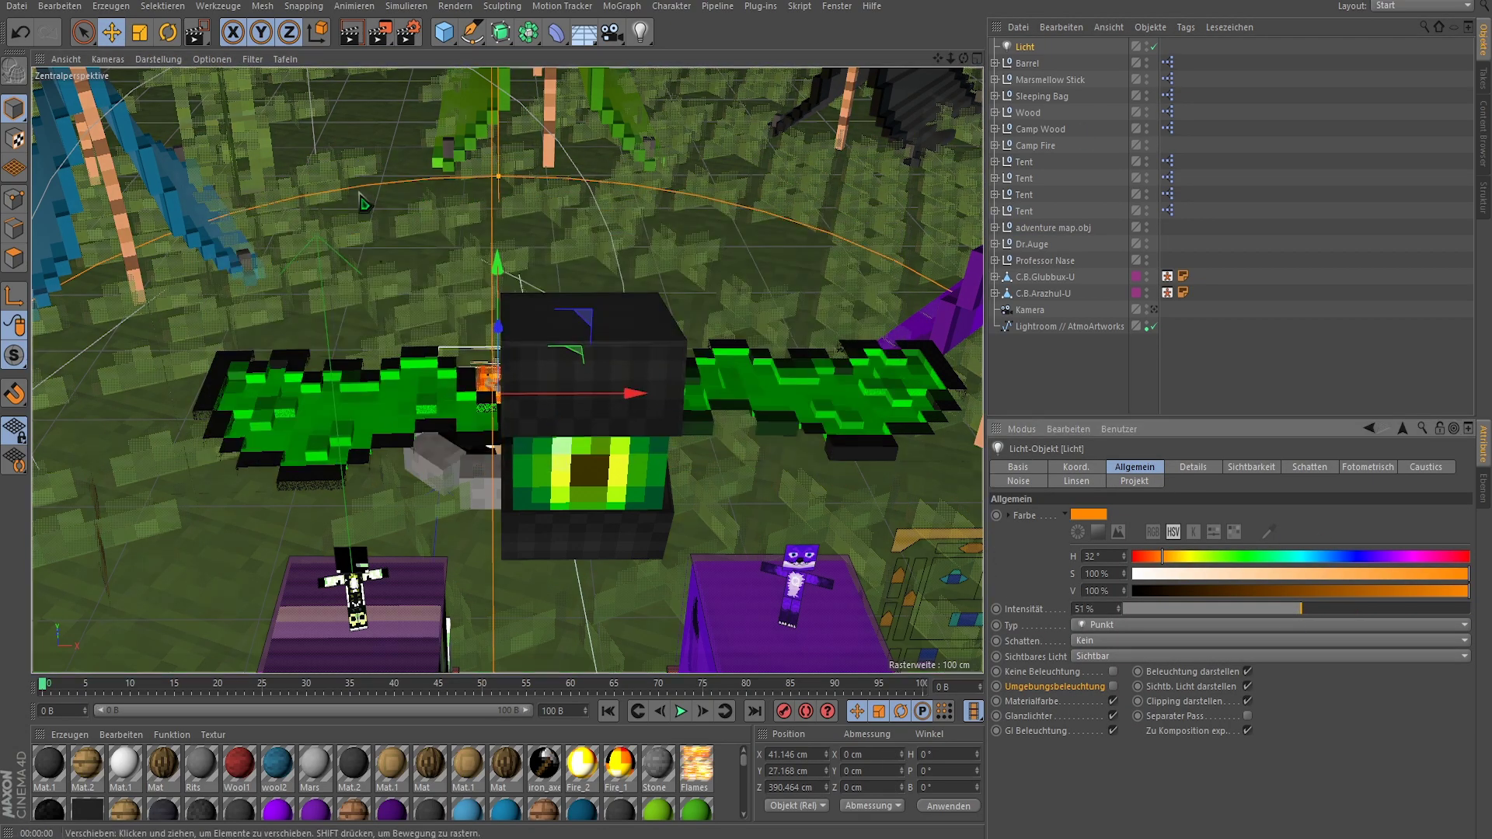
- Place a copy of the log block beside the other log on the grass behind the chopping block
click(1041, 129)
alt+drag(699, 350, 822, 118)
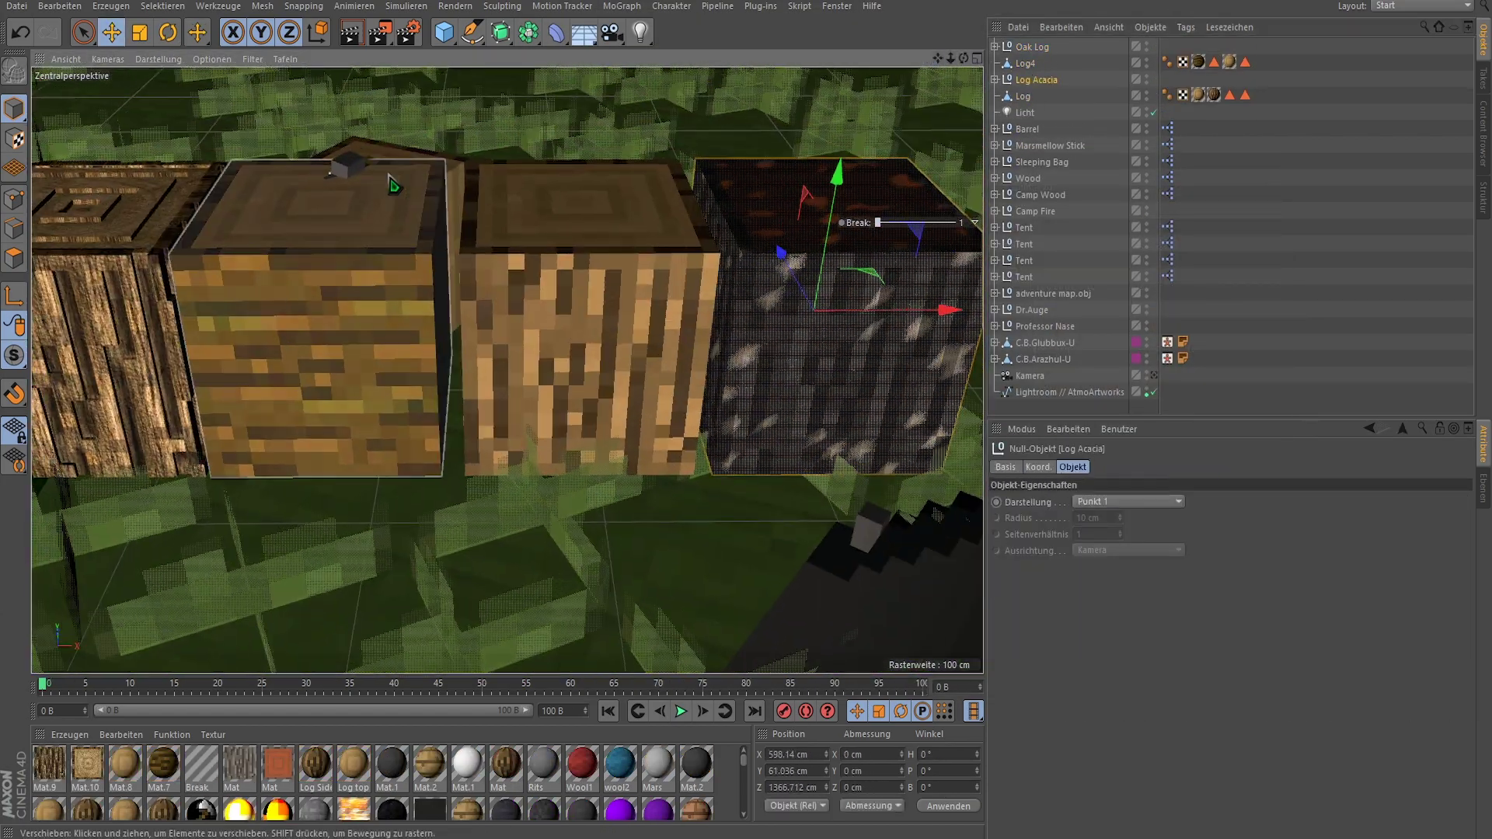
click(31, 35)
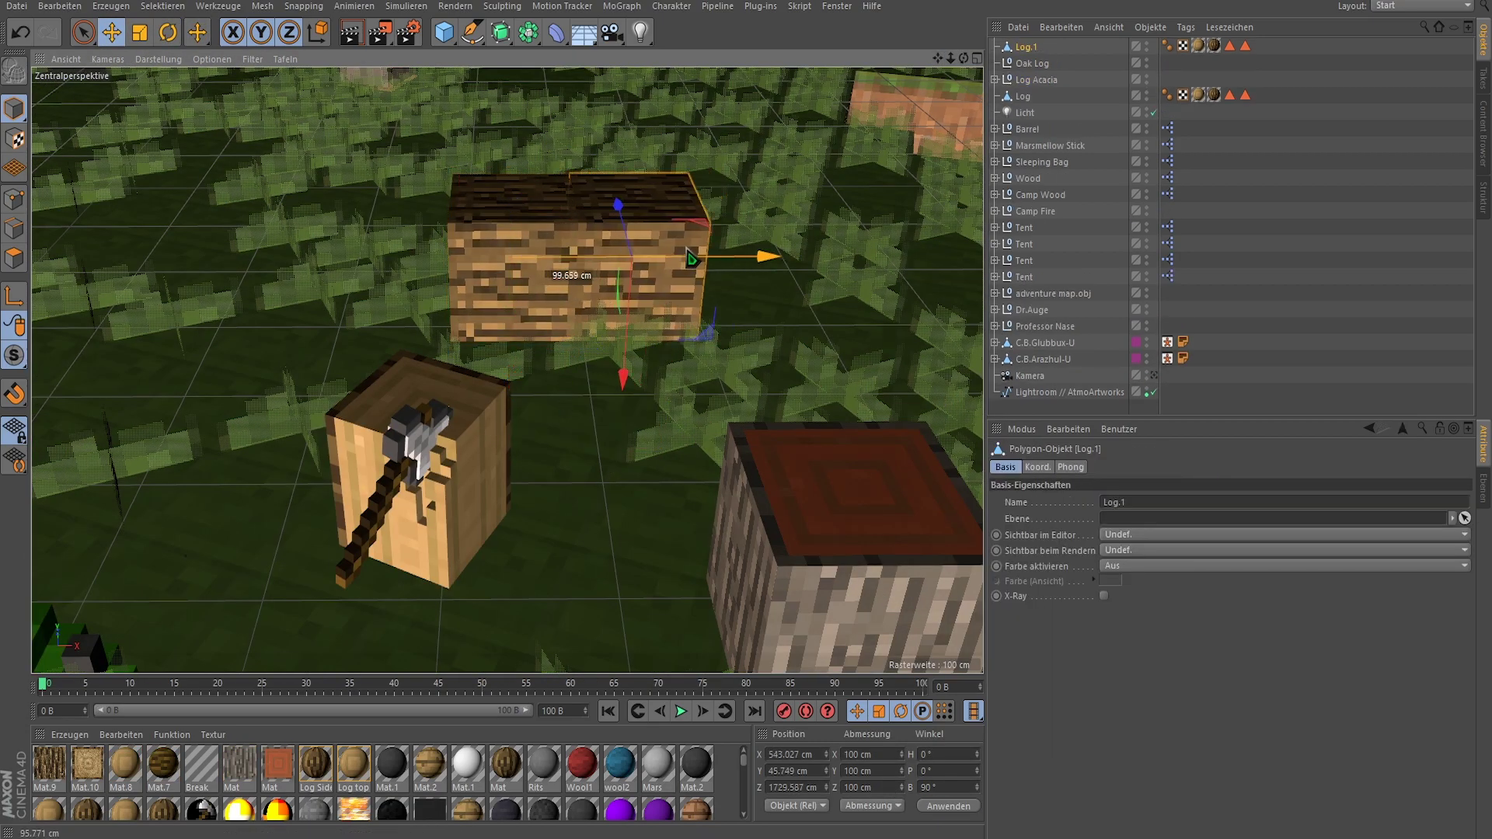
drag(766, 251, 985, 258)
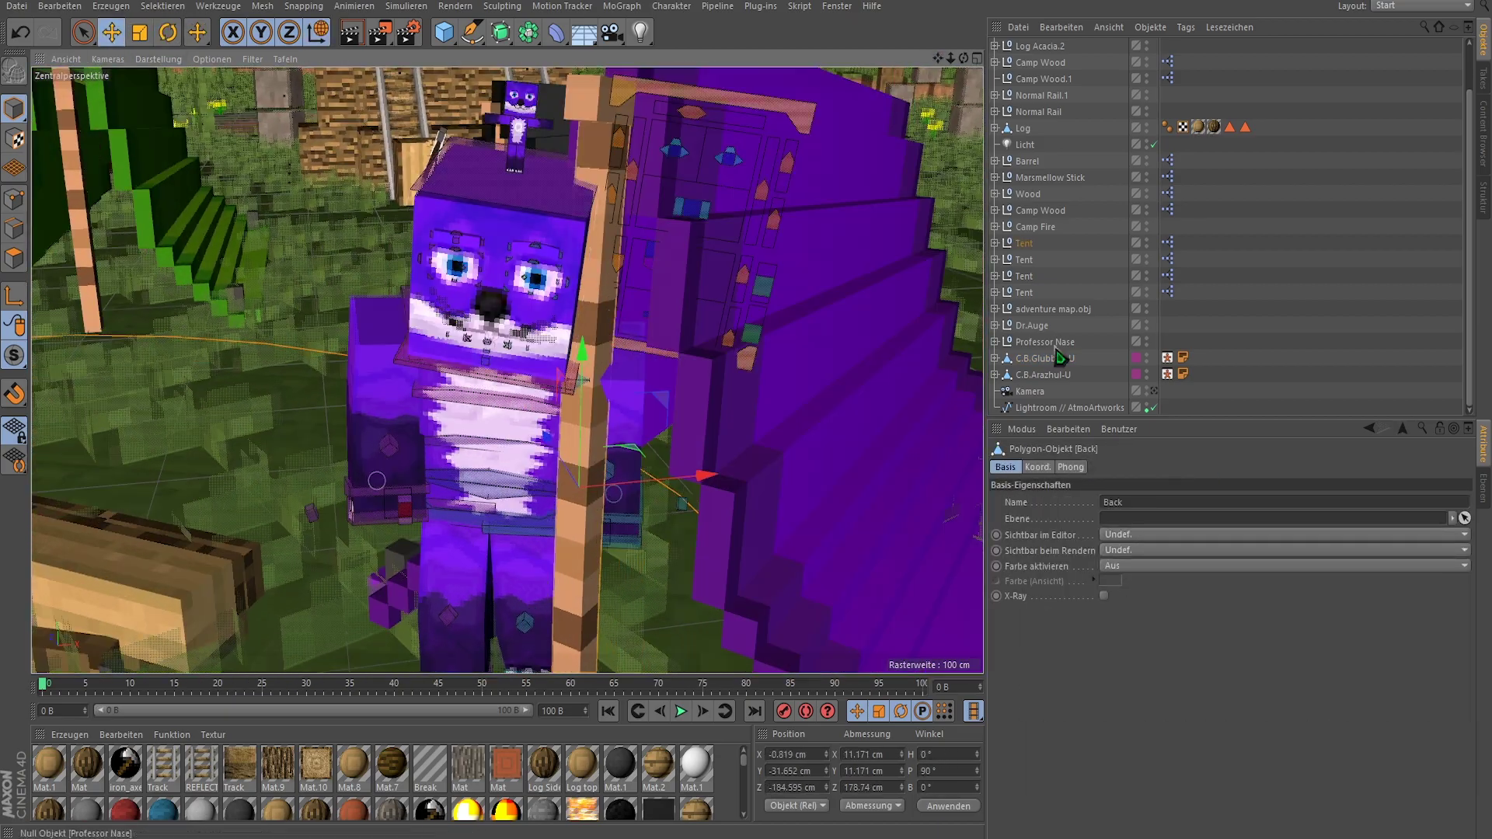
- Position the character rigs in front of their tents, moving the black-and-green one by its walk controller
click(1045, 358)
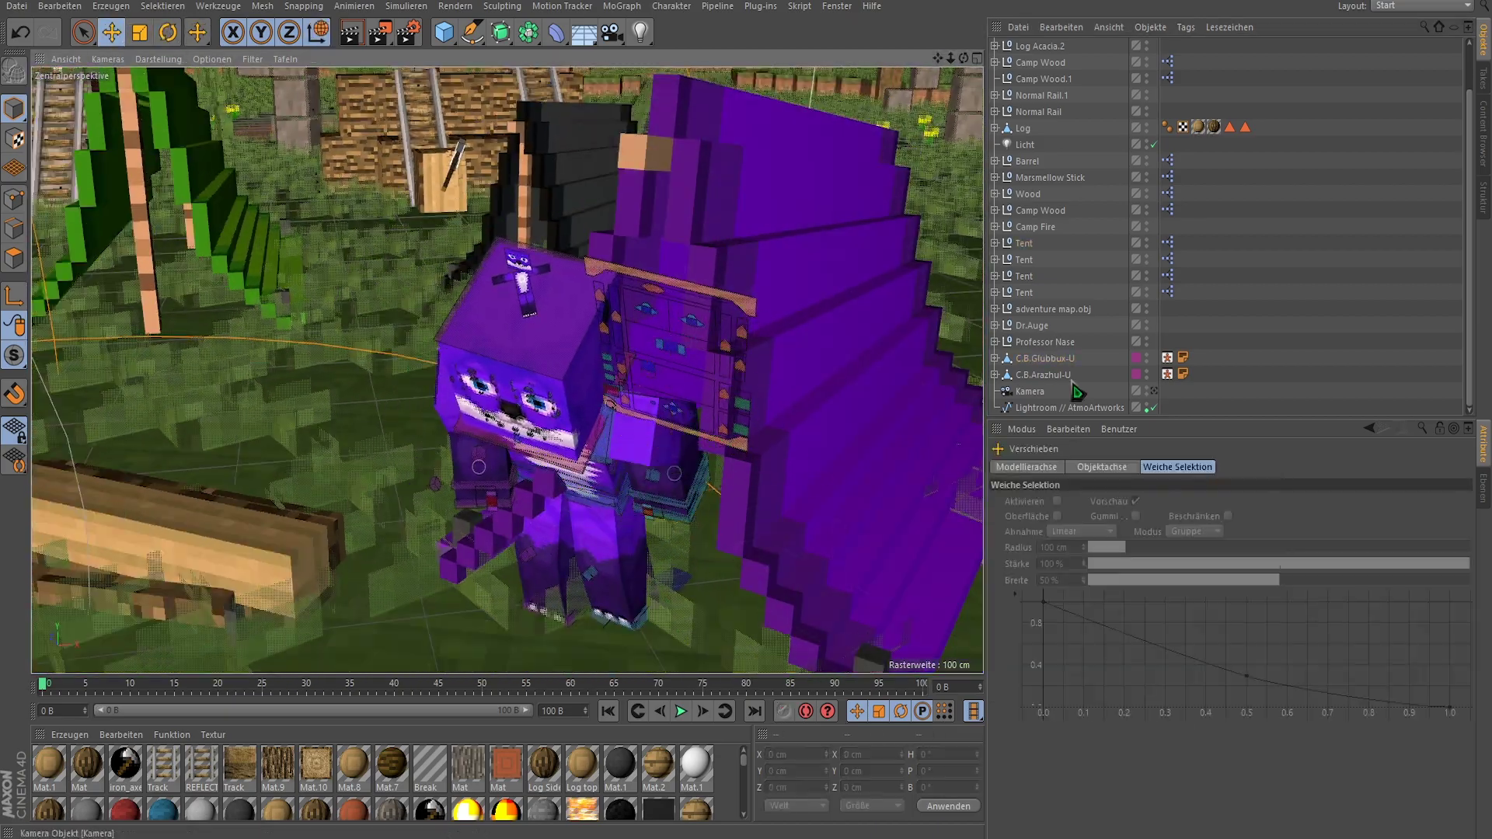
click(516, 542)
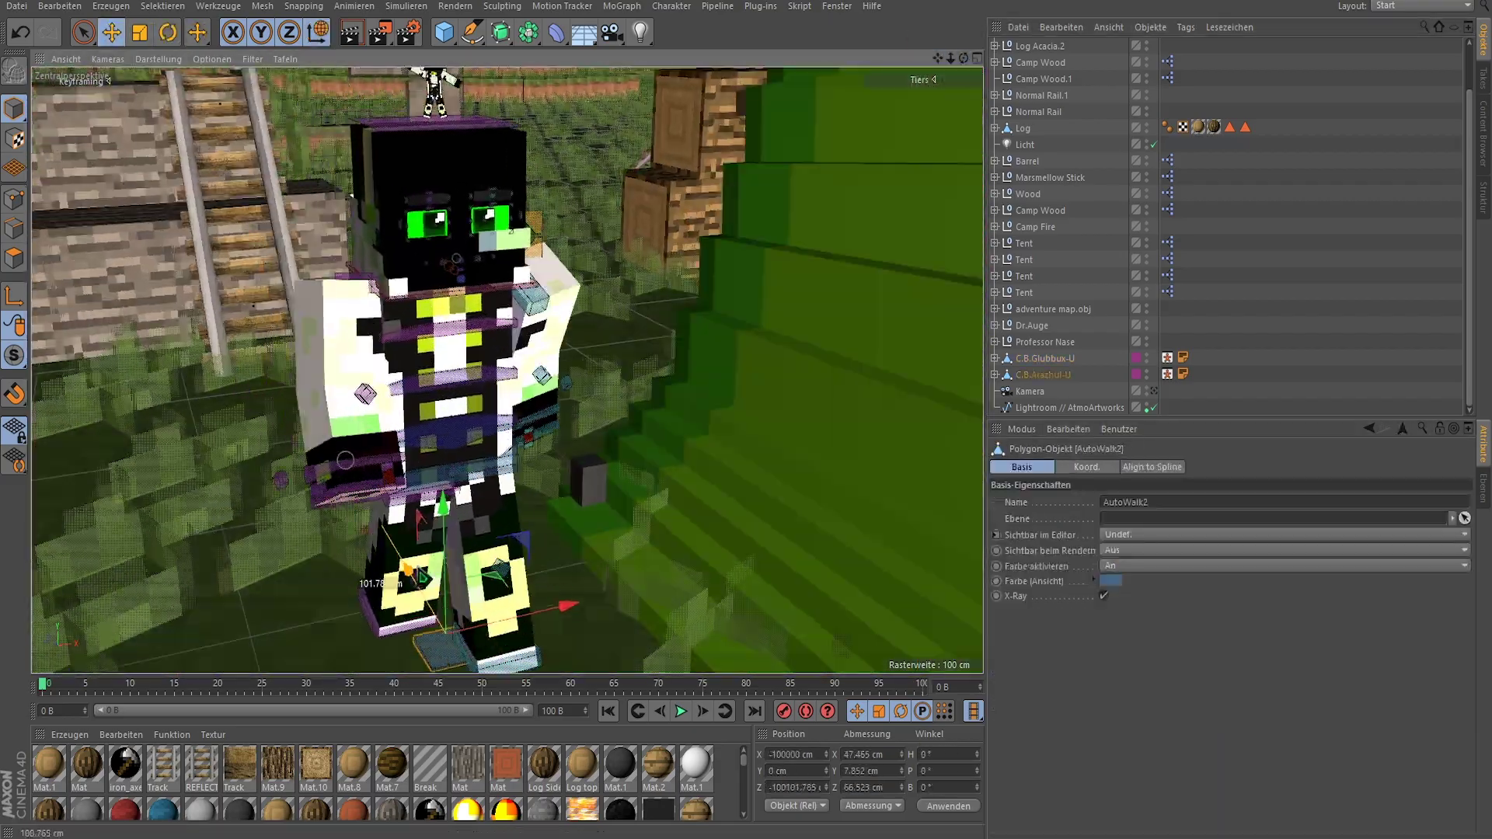
click(1115, 673)
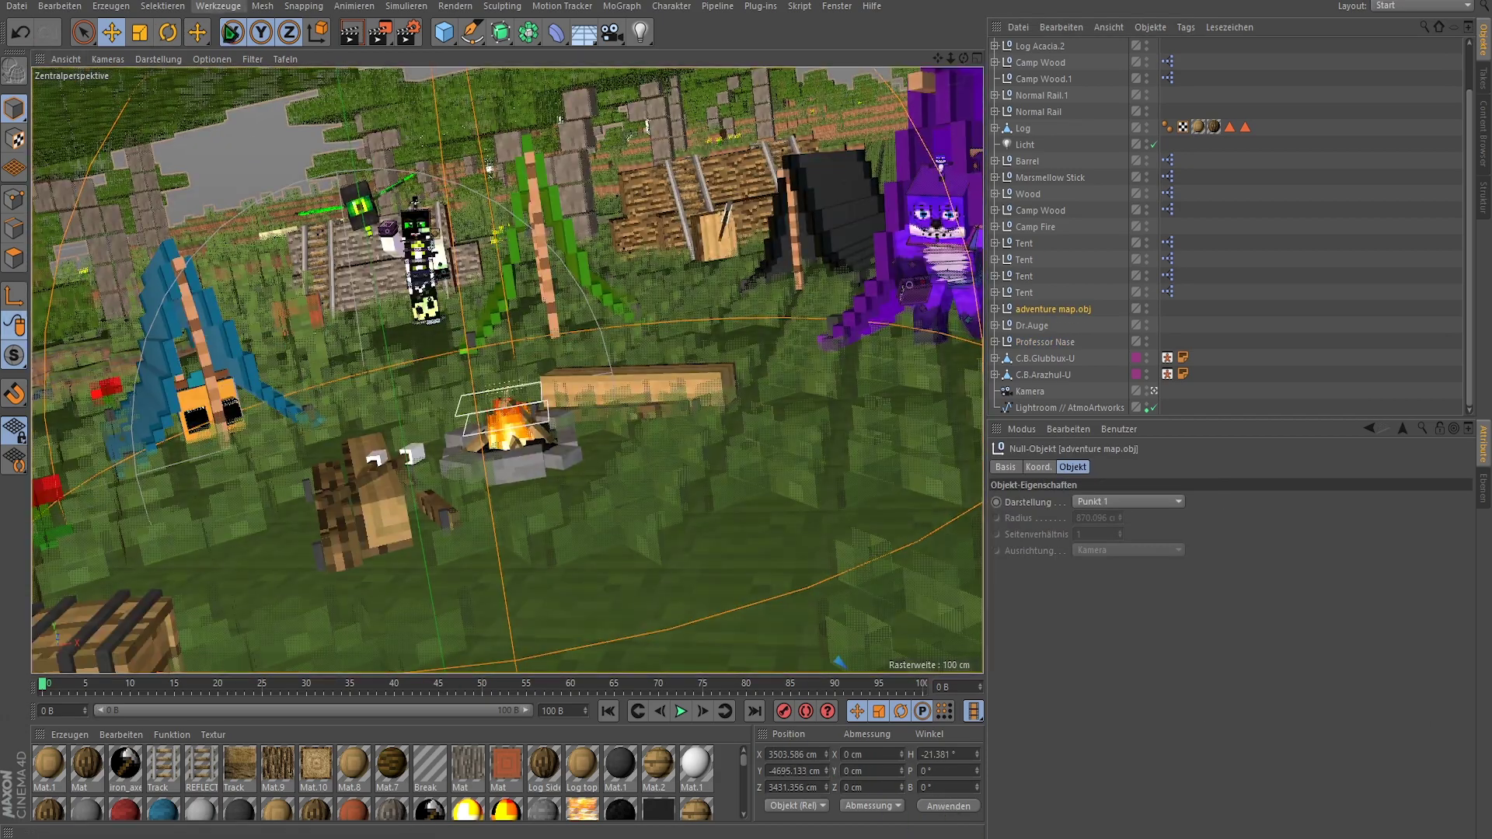
- Light the camp scene with the SunSet setup, preview it, and render the full image
drag(325, 511, 436, 592)
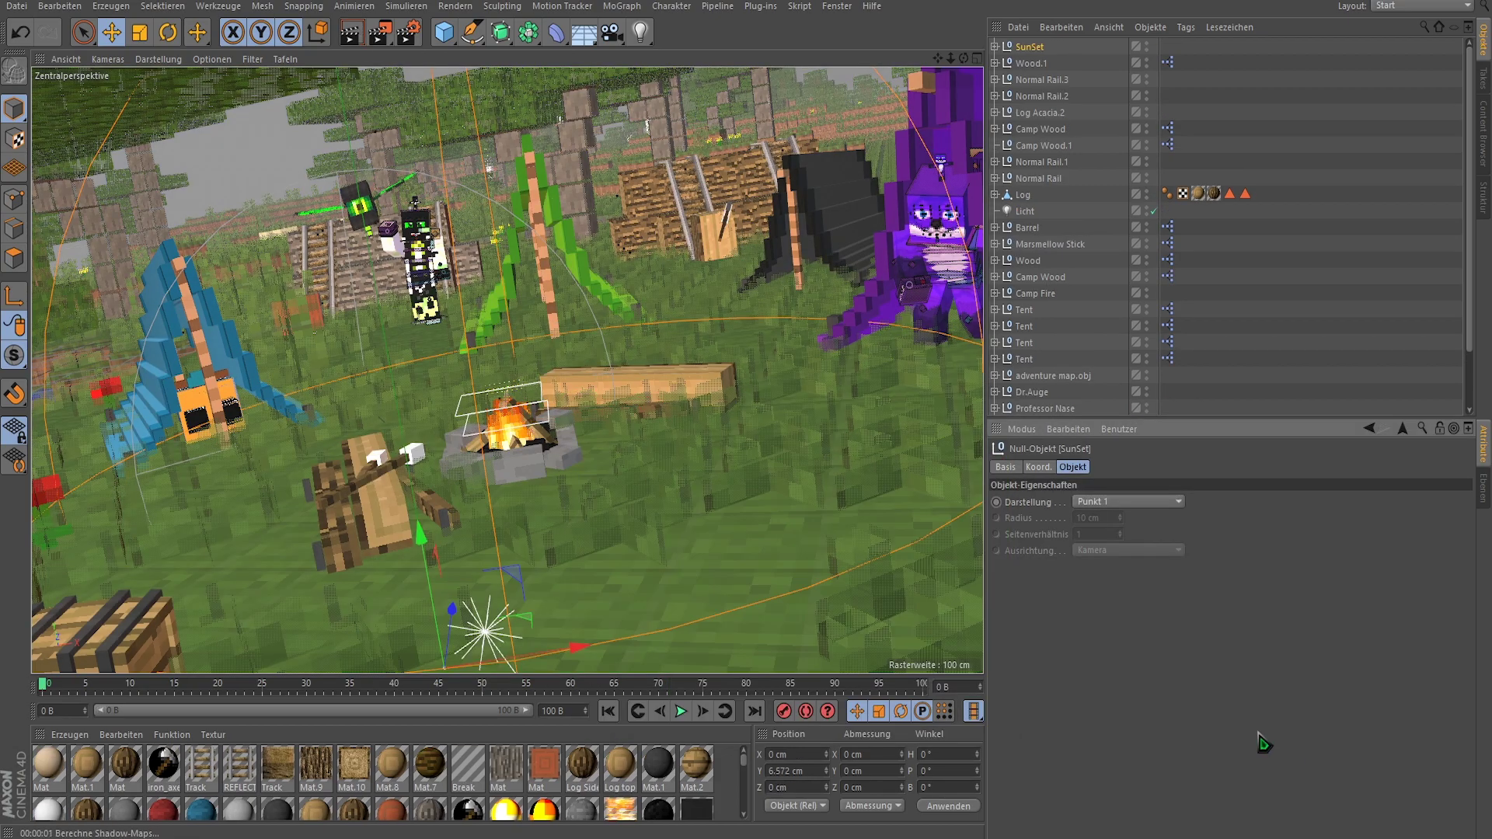
key(ctrl+r)
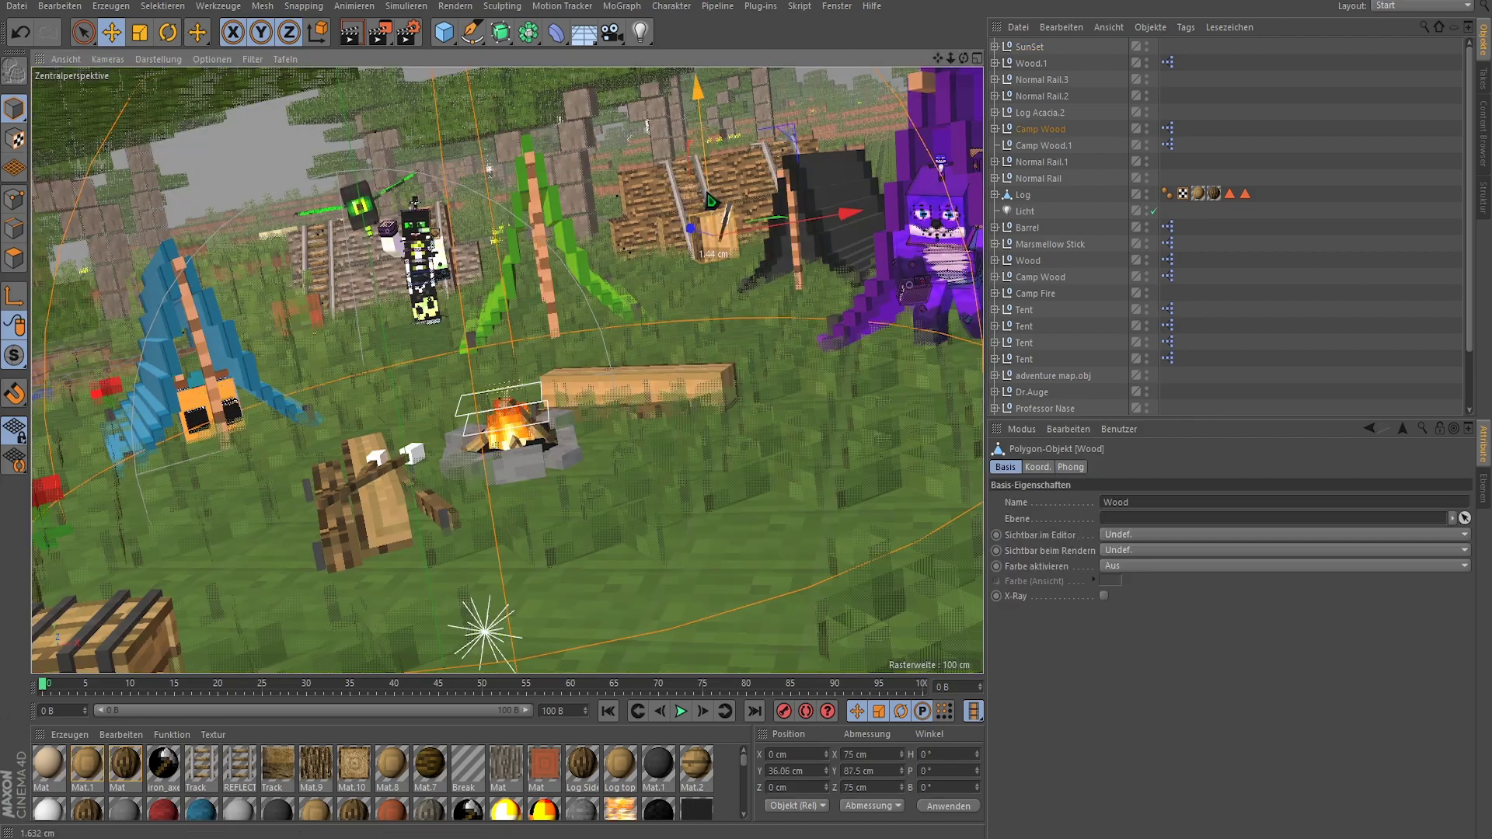
click(378, 32)
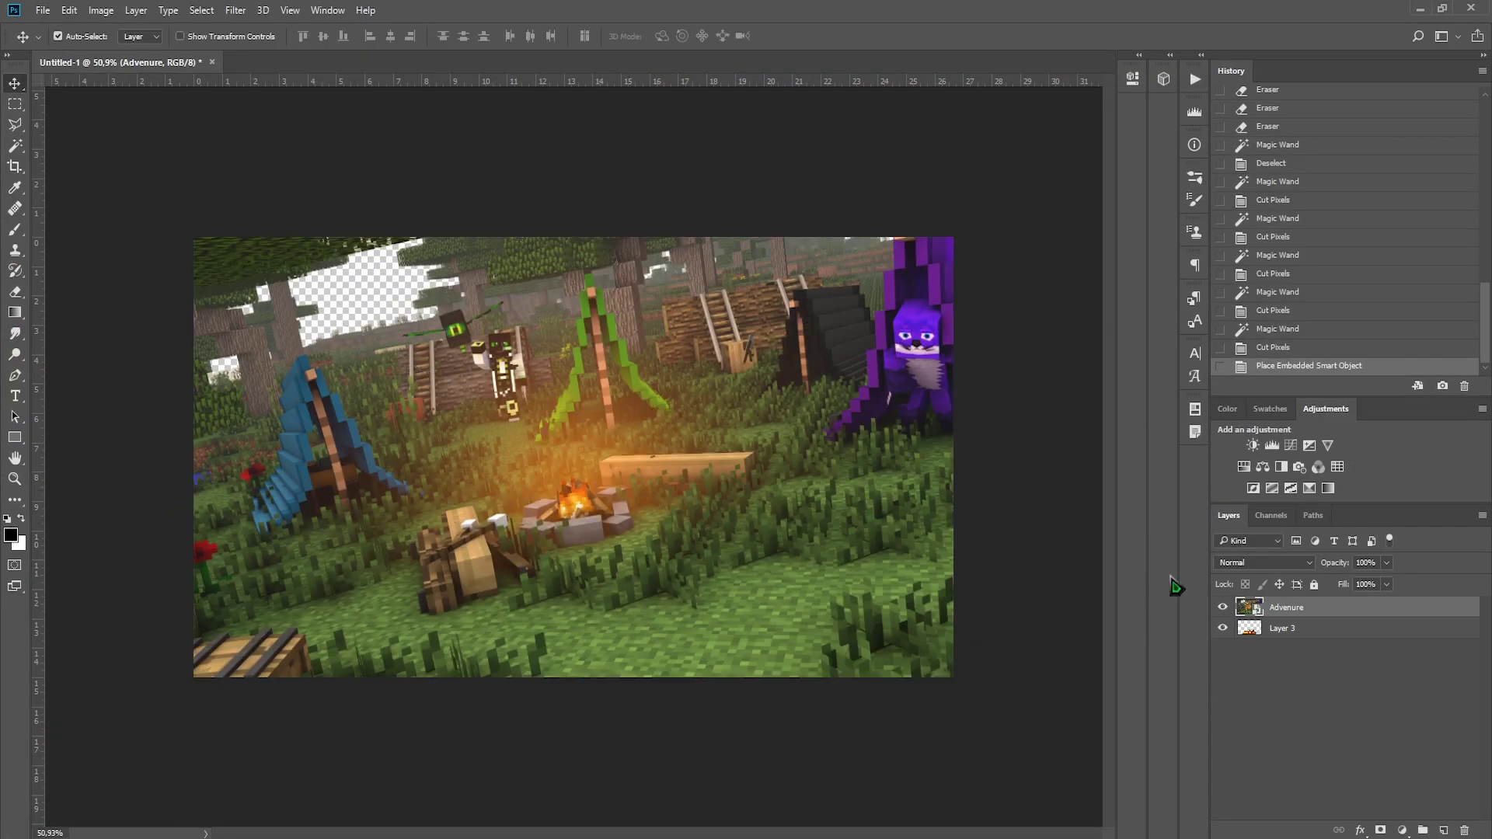
- In Photoshop, send the Advenure render below the title and paint beige haze over the transparent sky gaps on a new layer
key(ctrl+bracketleft)
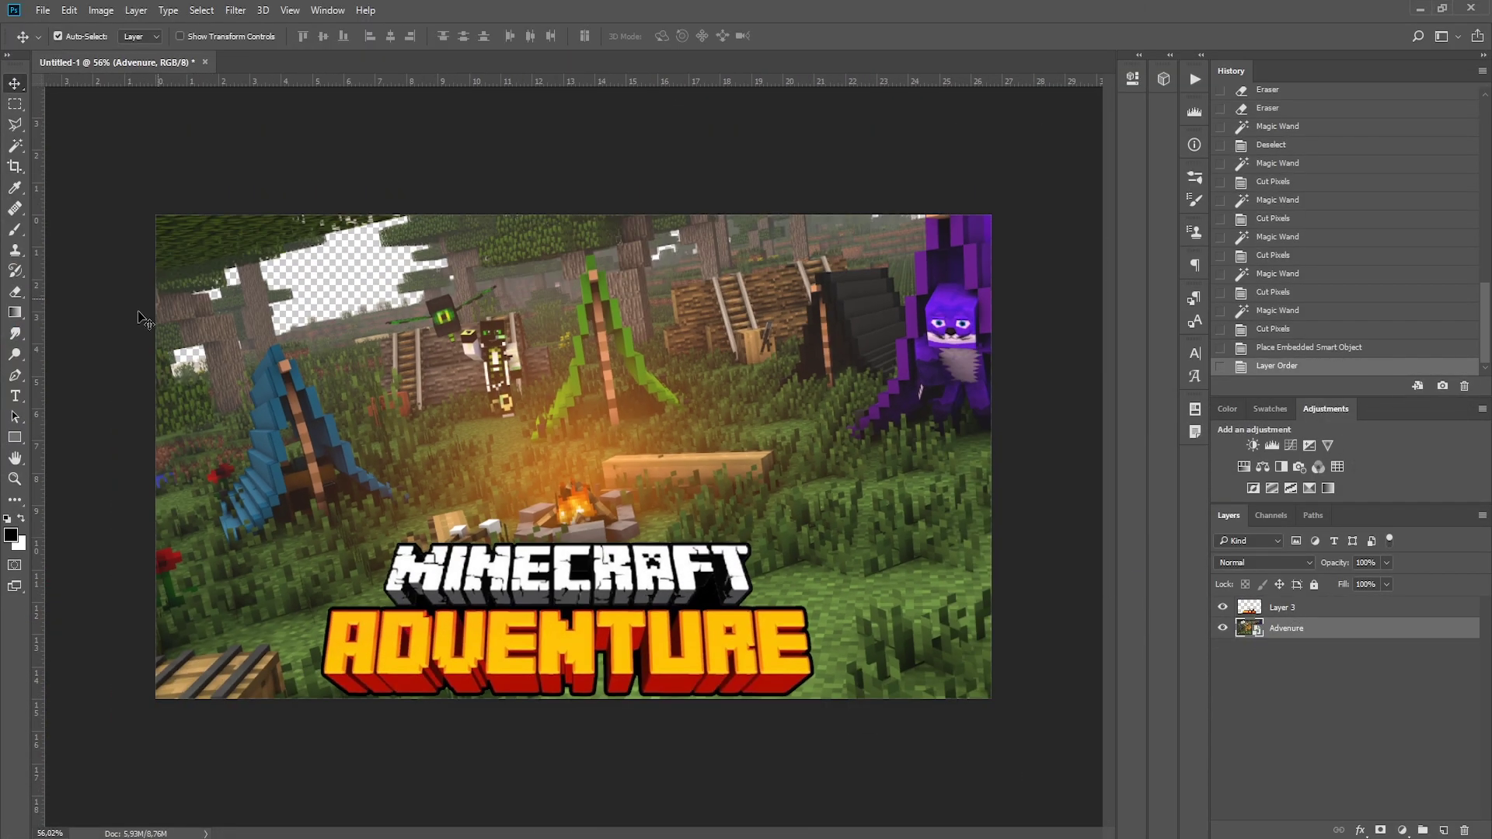
alt+scroll(210, 289, up, 10)
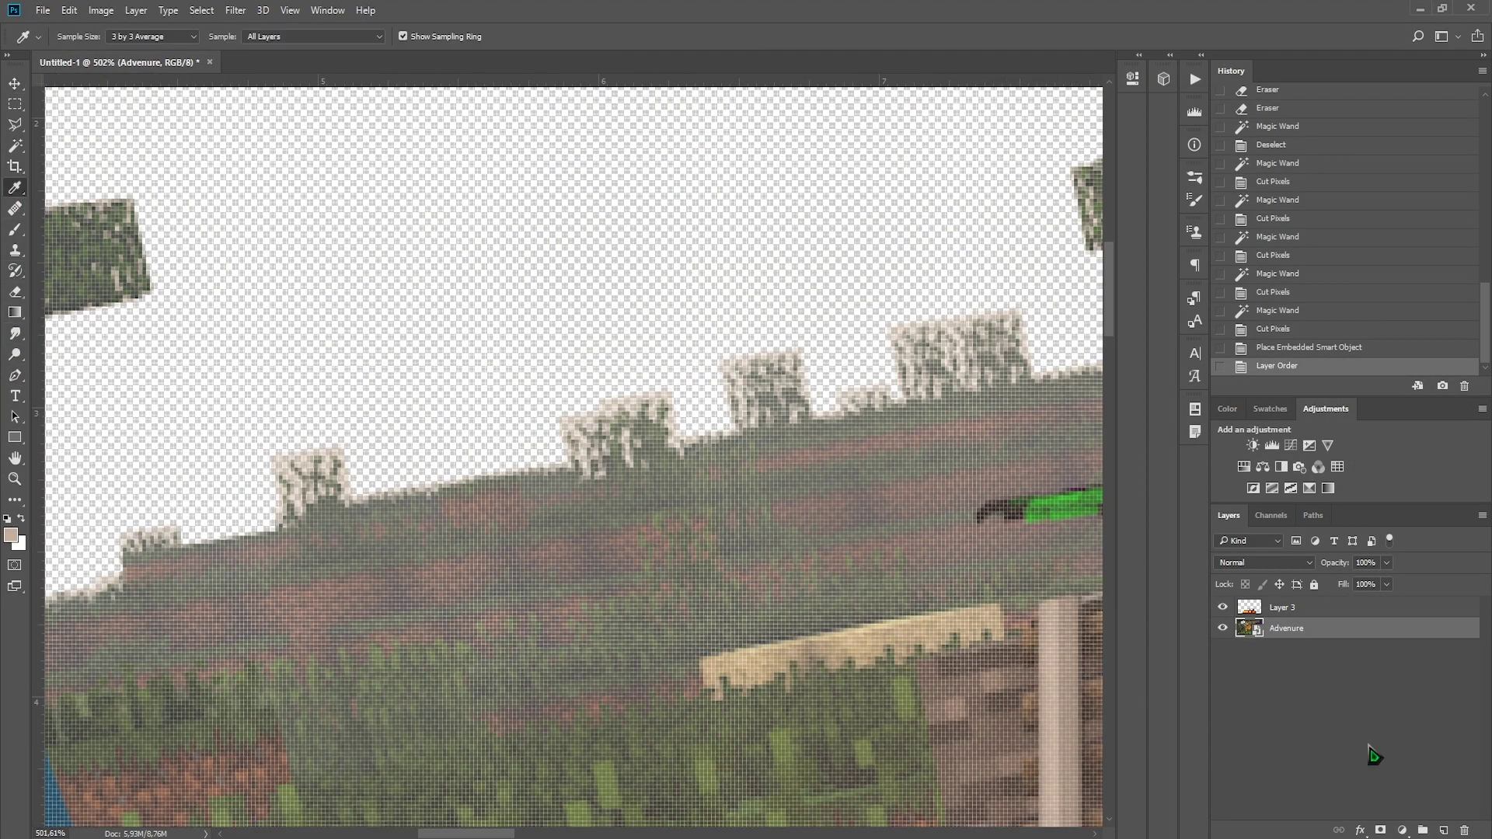
click(14, 229)
alt+right_drag(316, 333, 517, 328)
alt+scroll(517, 327, down, 5)
drag(233, 334, 637, 296)
alt+scroll(544, 233, down, 3)
drag(272, 233, 505, 268)
click(505, 268)
- Move the beige haze layer behind the Advenure render and set its opacity to 88%
key(ctrl+bracketleft)
drag(1362, 592, 1353, 592)
scroll(1328, 634, down, 1)
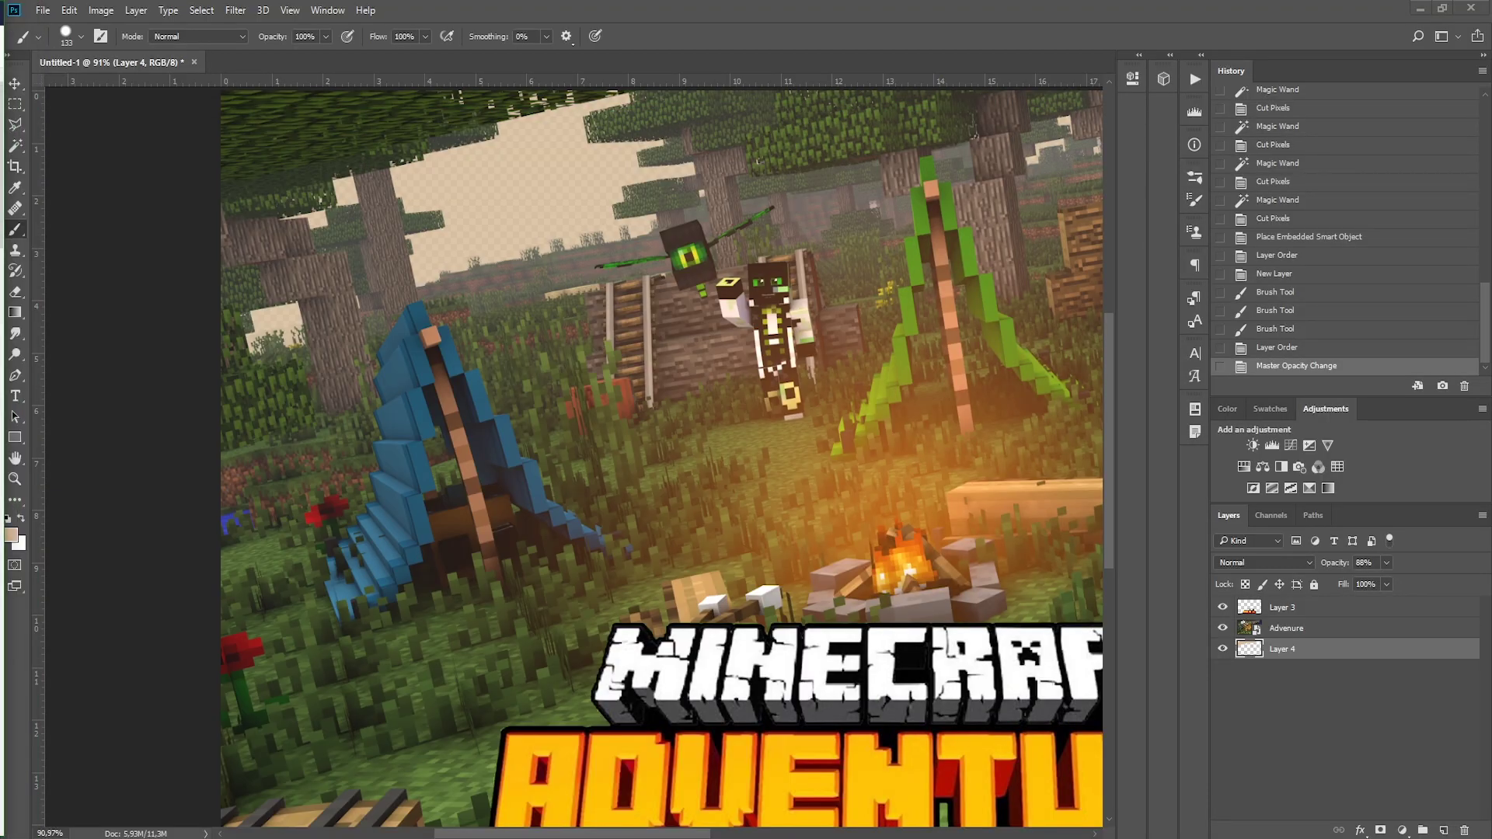
- Paste a sky image behind the haze, enlarge and rotate it about -10.5° to fill the sky, and set the haze opacity to 90%
key(ctrl+0)
key(ctrl+v)
key(ctrl+bracketleft)
key(ctrl+t)
mouse_move(595, 226)
mouse_down()
mouse_move(744, 280)
mouse_move(583, 273)
mouse_move(910, 260)
mouse_move(513, 292)
mouse_up()
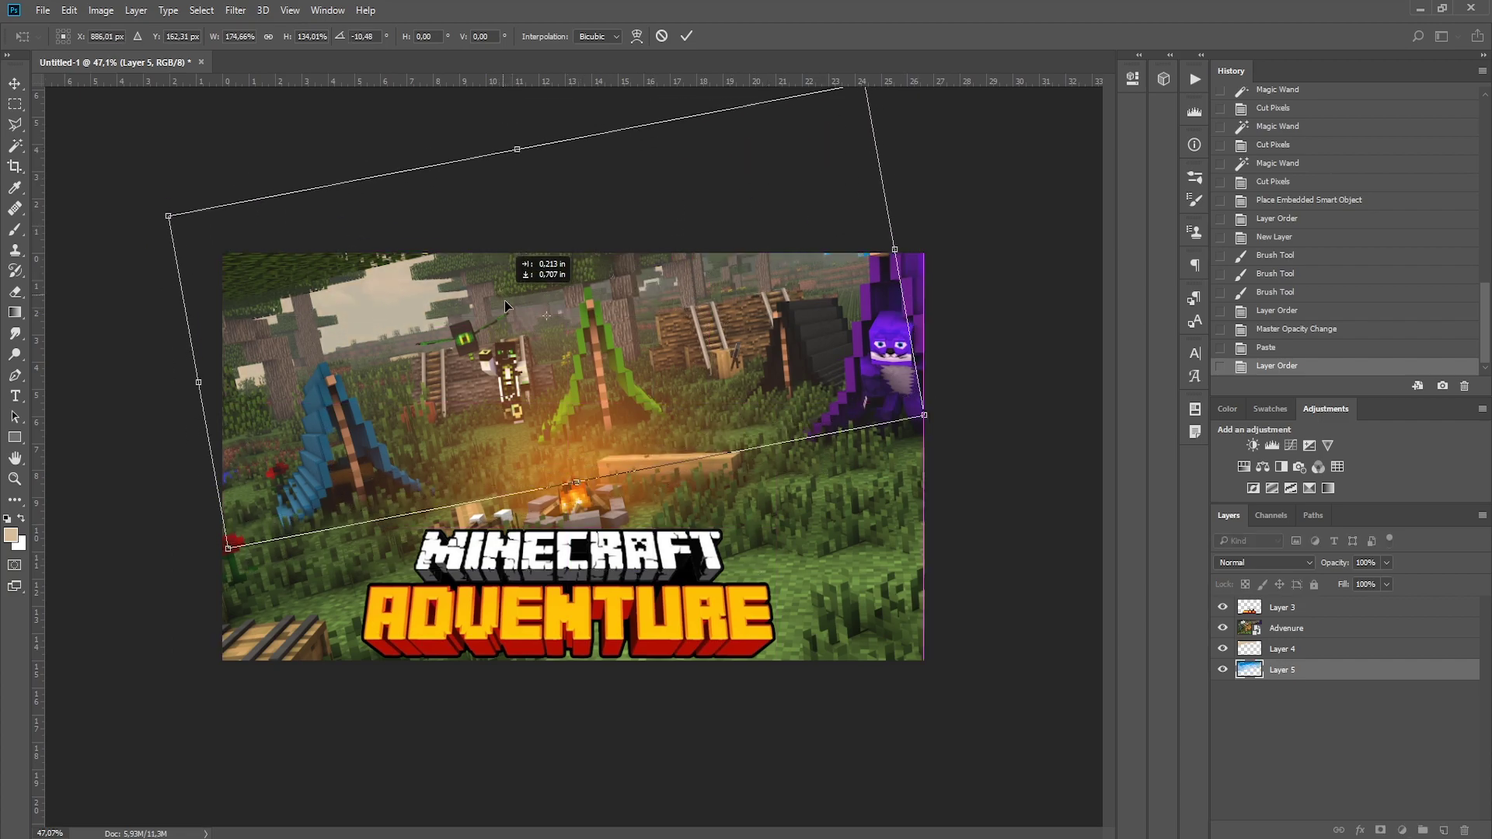
key(Return)
click(1282, 649)
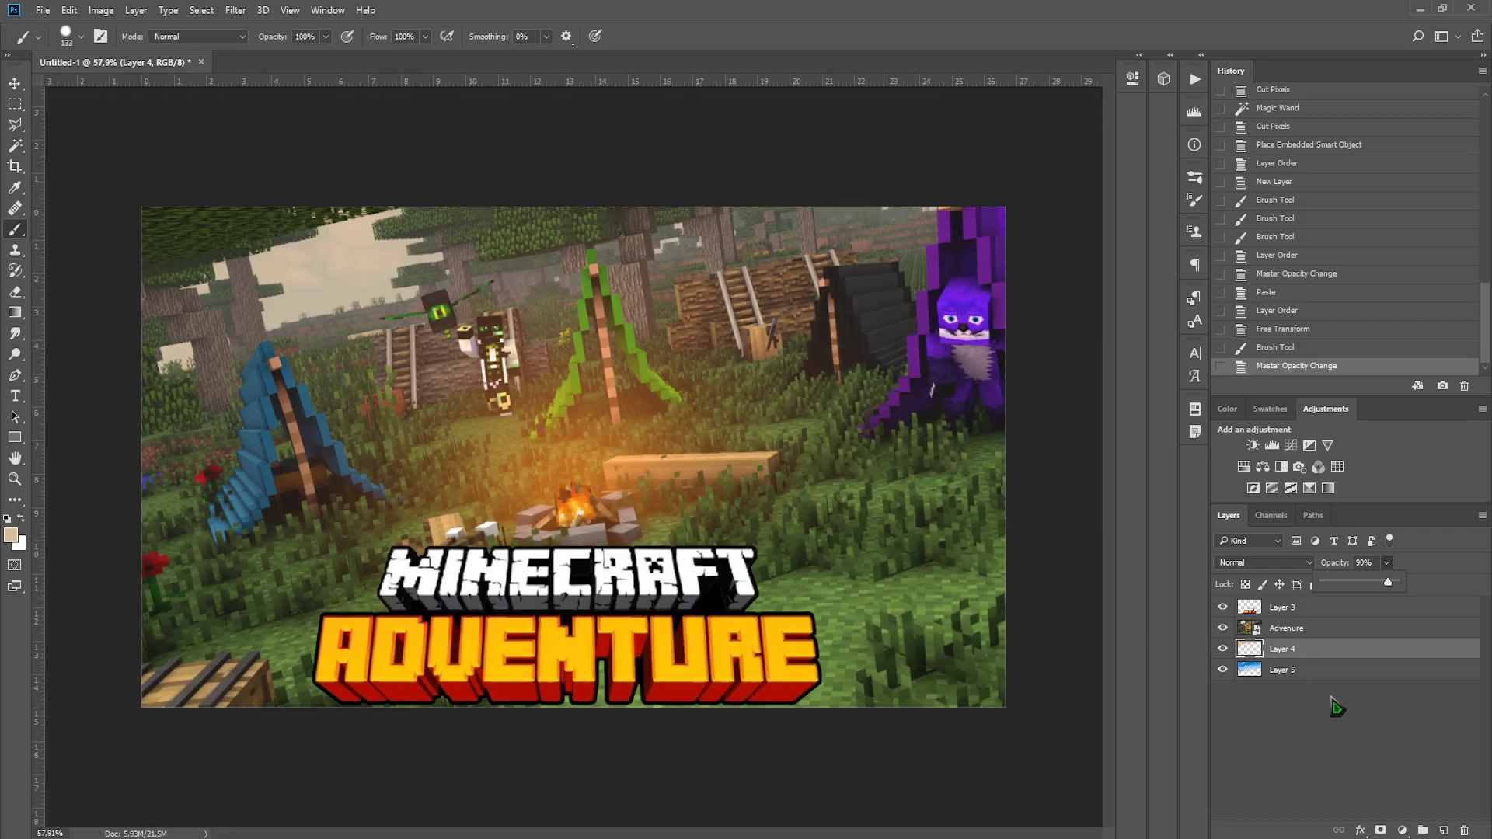
- Try a Hue/Saturation adjustment layer on the composition
click(1321, 746)
click(1402, 830)
click(1391, 635)
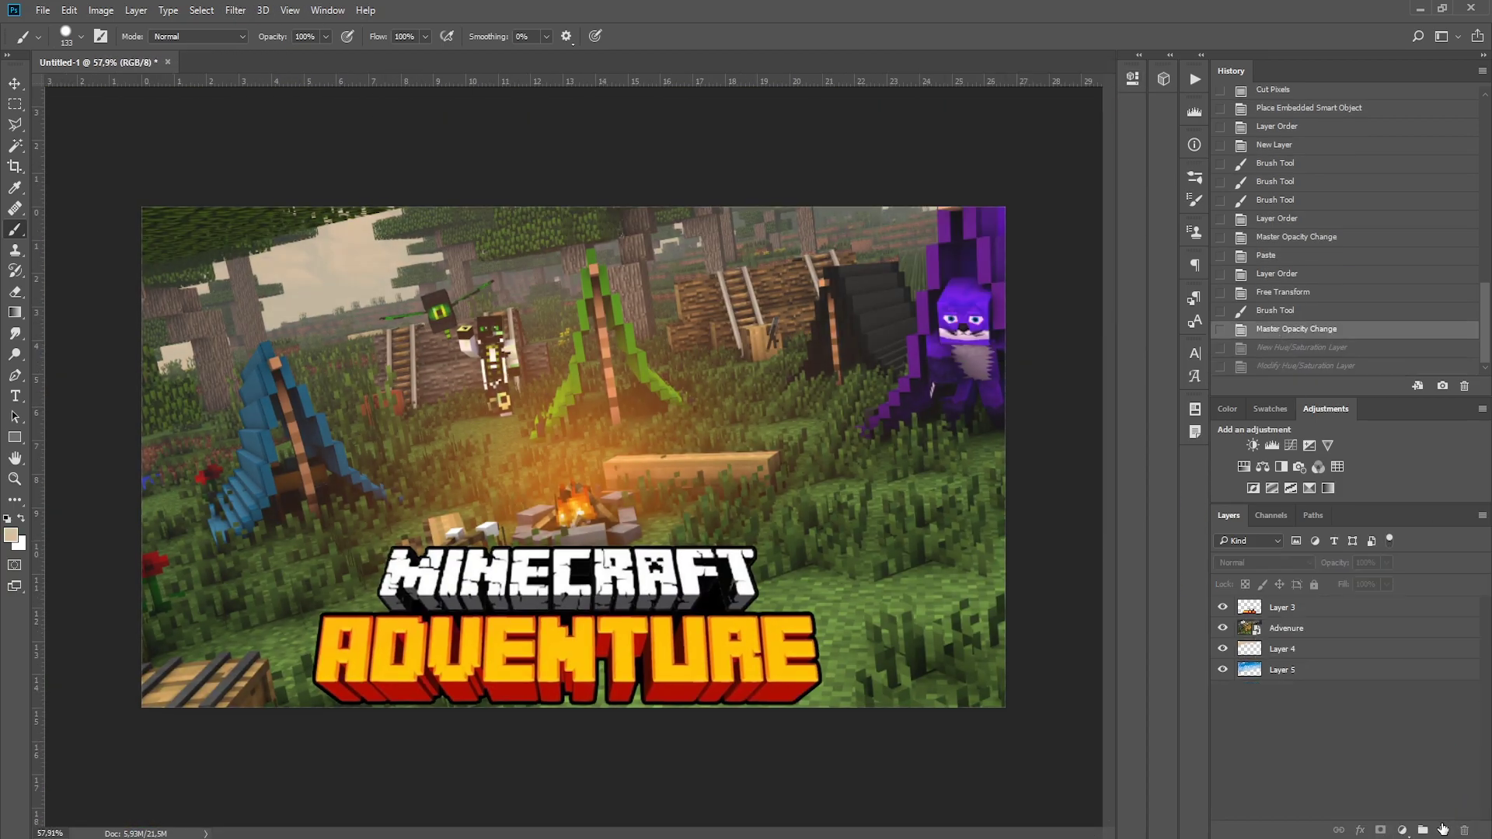
- Cover the whole canvas with orange on a new layer using a very large brush
key(i)
drag(233, 256, 824, 279)
key(])
key(])
key(])
key(])
drag(432, 500, 323, 500)
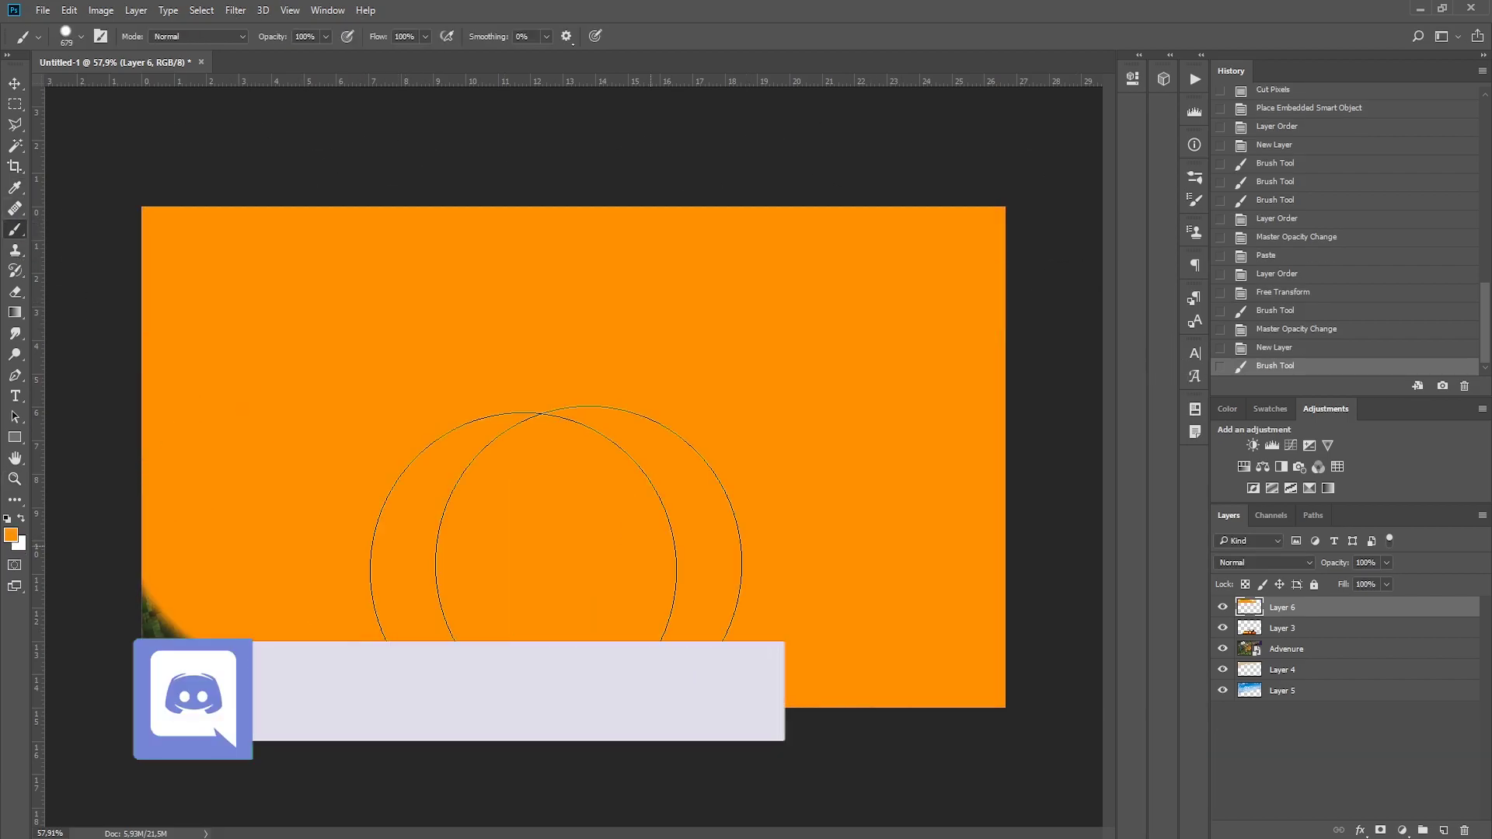
- Move the orange layer below the title and lower its opacity to a light tint over the scene
drag(1282, 607, 1282, 634)
click(1386, 562)
drag(1391, 580, 1334, 588)
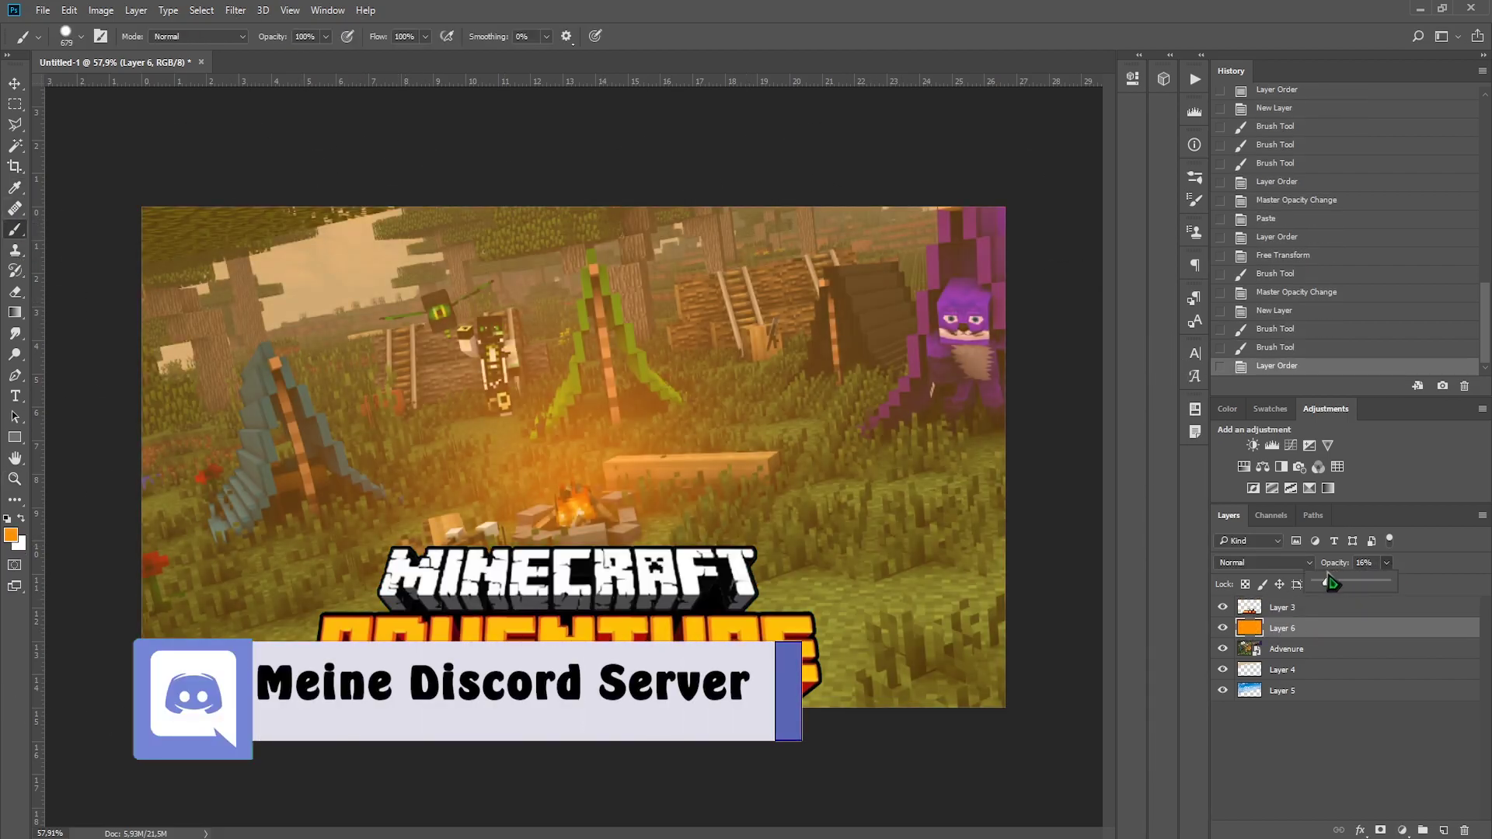
- Set the beige haze layer's opacity to 83%
click(1282, 668)
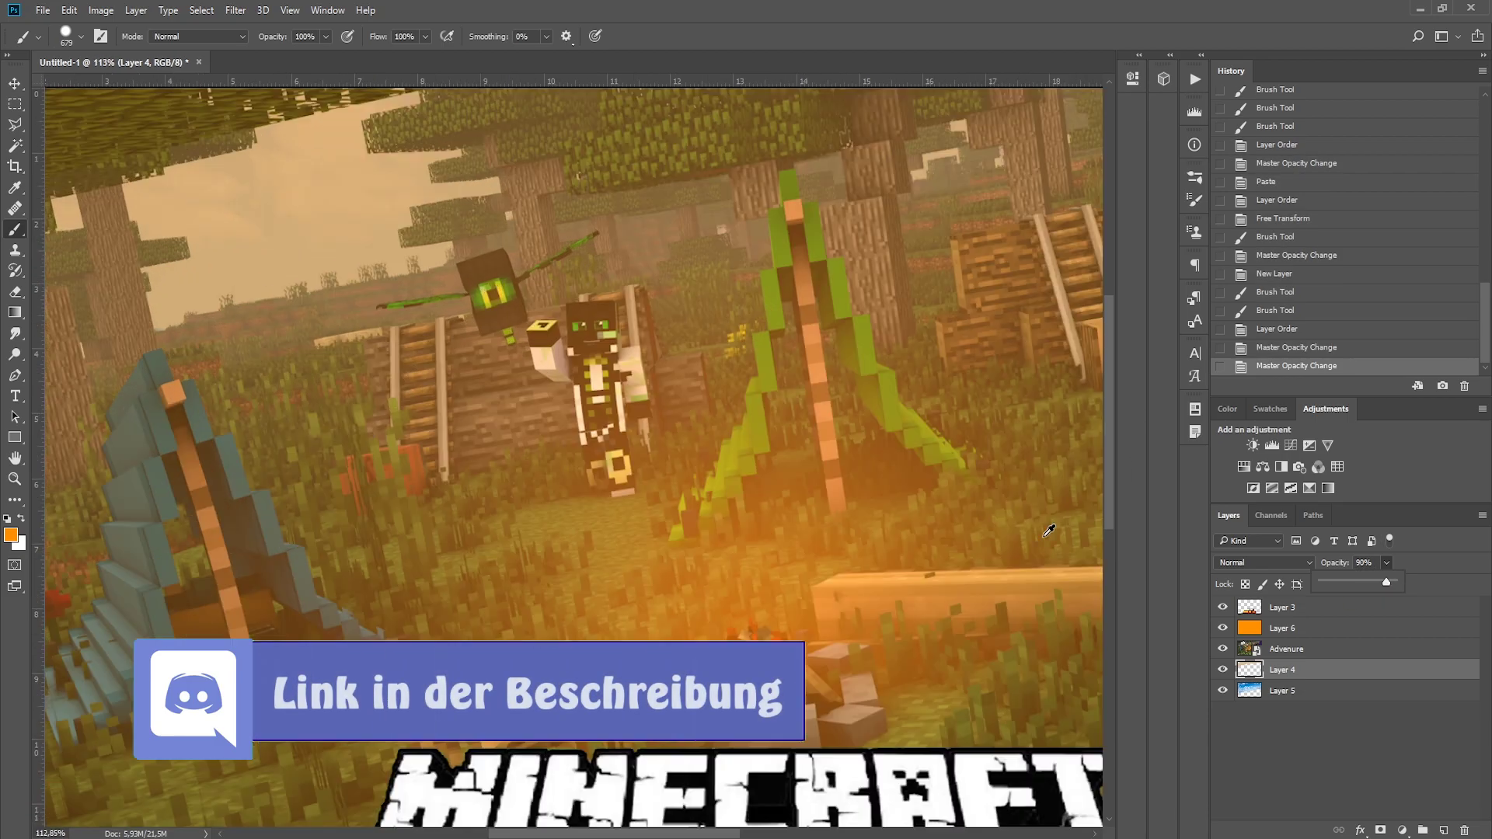
click(1285, 649)
alt+scroll(180, 228, up, 3)
alt+scroll(180, 229, down, 3)
click(1282, 669)
click(1387, 562)
drag(1376, 585, 1404, 587)
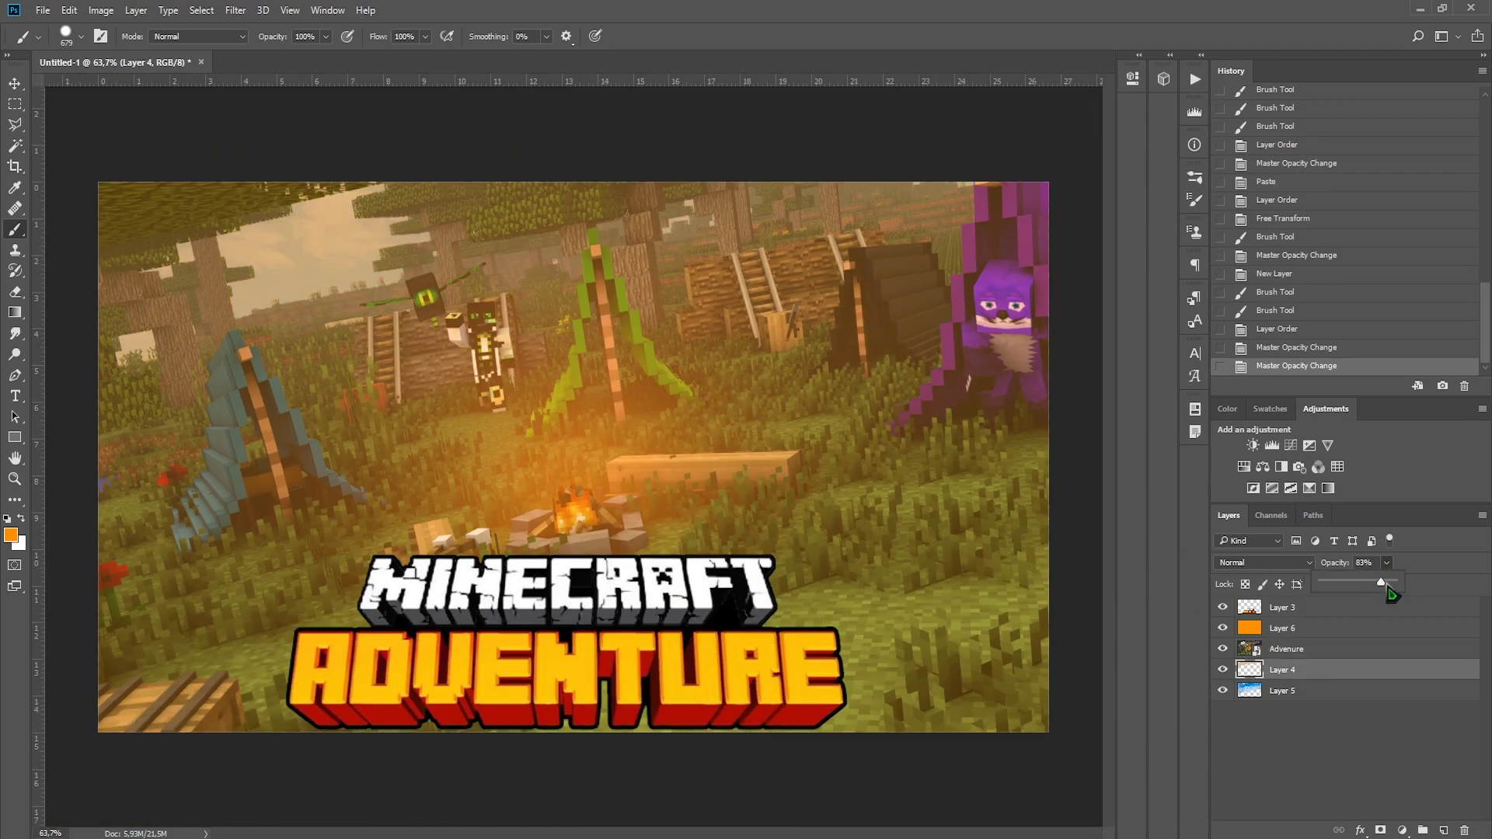
- Try erasing part of the haze over the sky with a Soft Round eraser
click(15, 292)
right_click(260, 253)
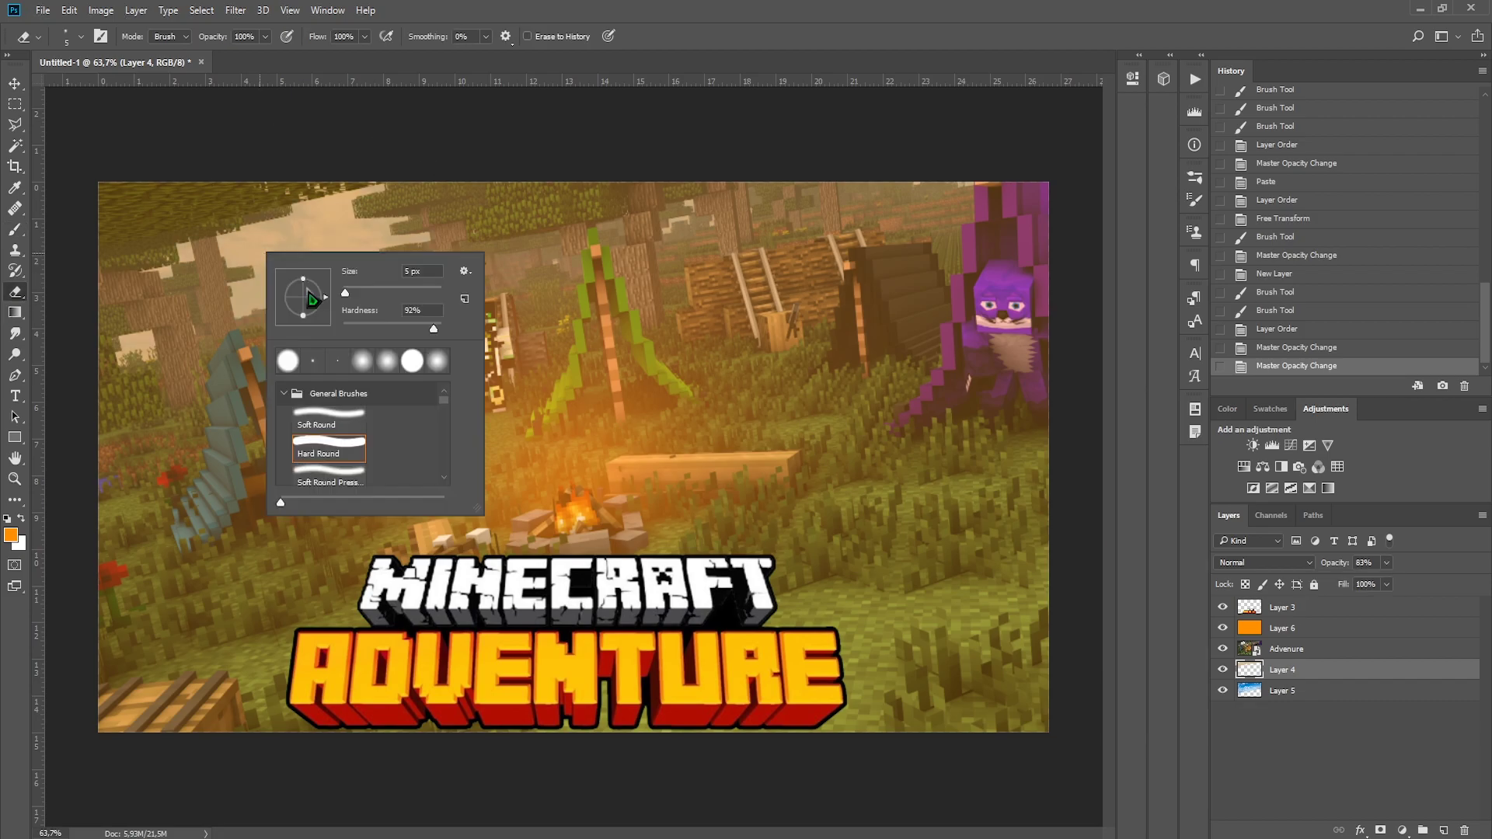
double_click(324, 412)
alt+scroll(318, 231, up, 5)
mouse_move(283, 184)
mouse_down()
mouse_move(341, 241)
mouse_move(370, 220)
mouse_move(76, 295)
mouse_up()
key(ctrl+z)
key(ctrl+z)
- Try erasing the sky haze with a larger soft eraser and revert the strokes through the history
alt+scroll(449, 216, down, 6)
mouse_move(365, 202)
alt+right_down()
mouse_move(399, 199)
mouse_move(416, 126)
alt+right_up()
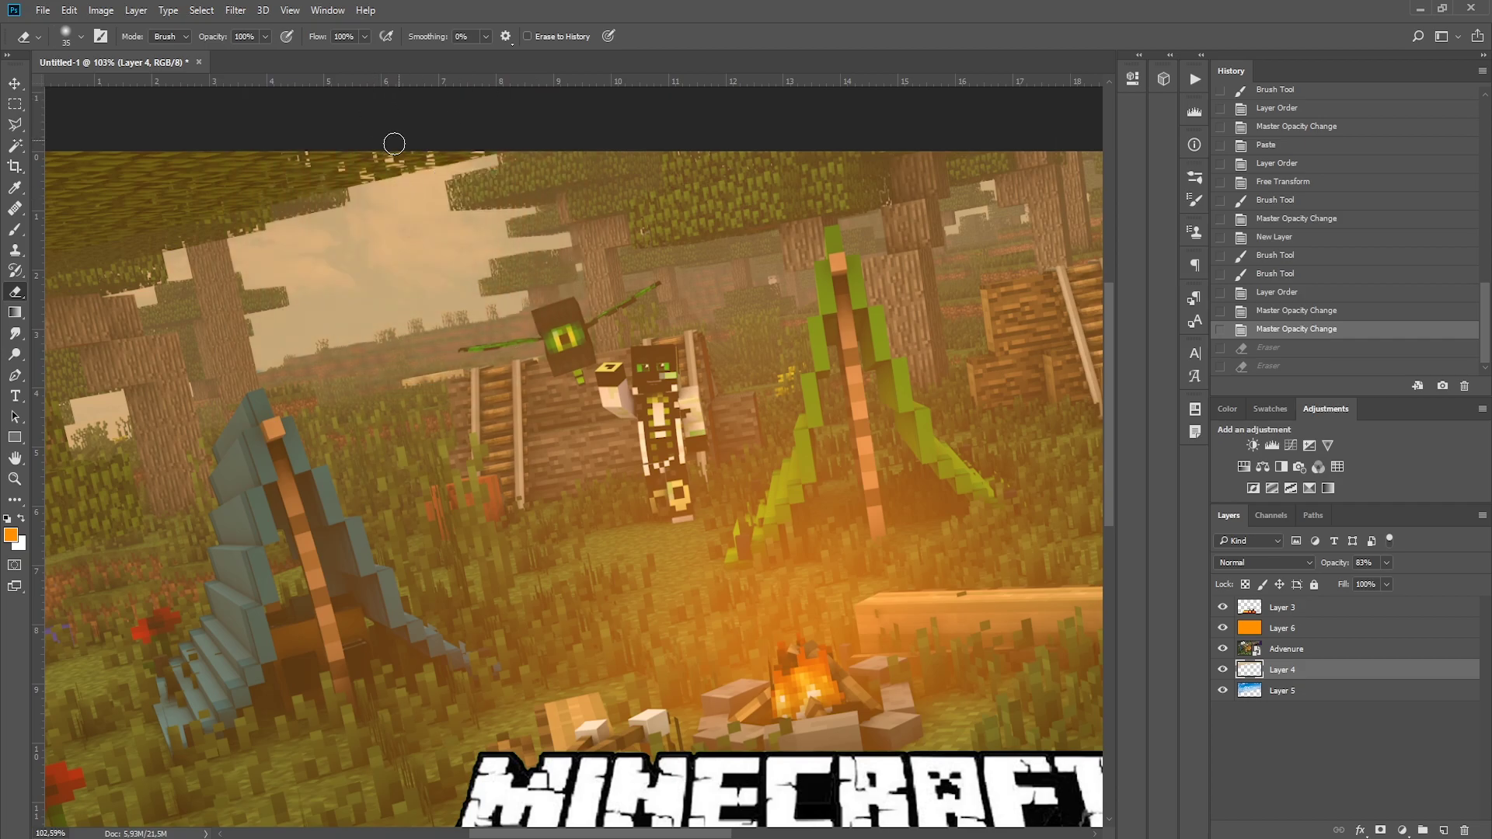
click(300, 184)
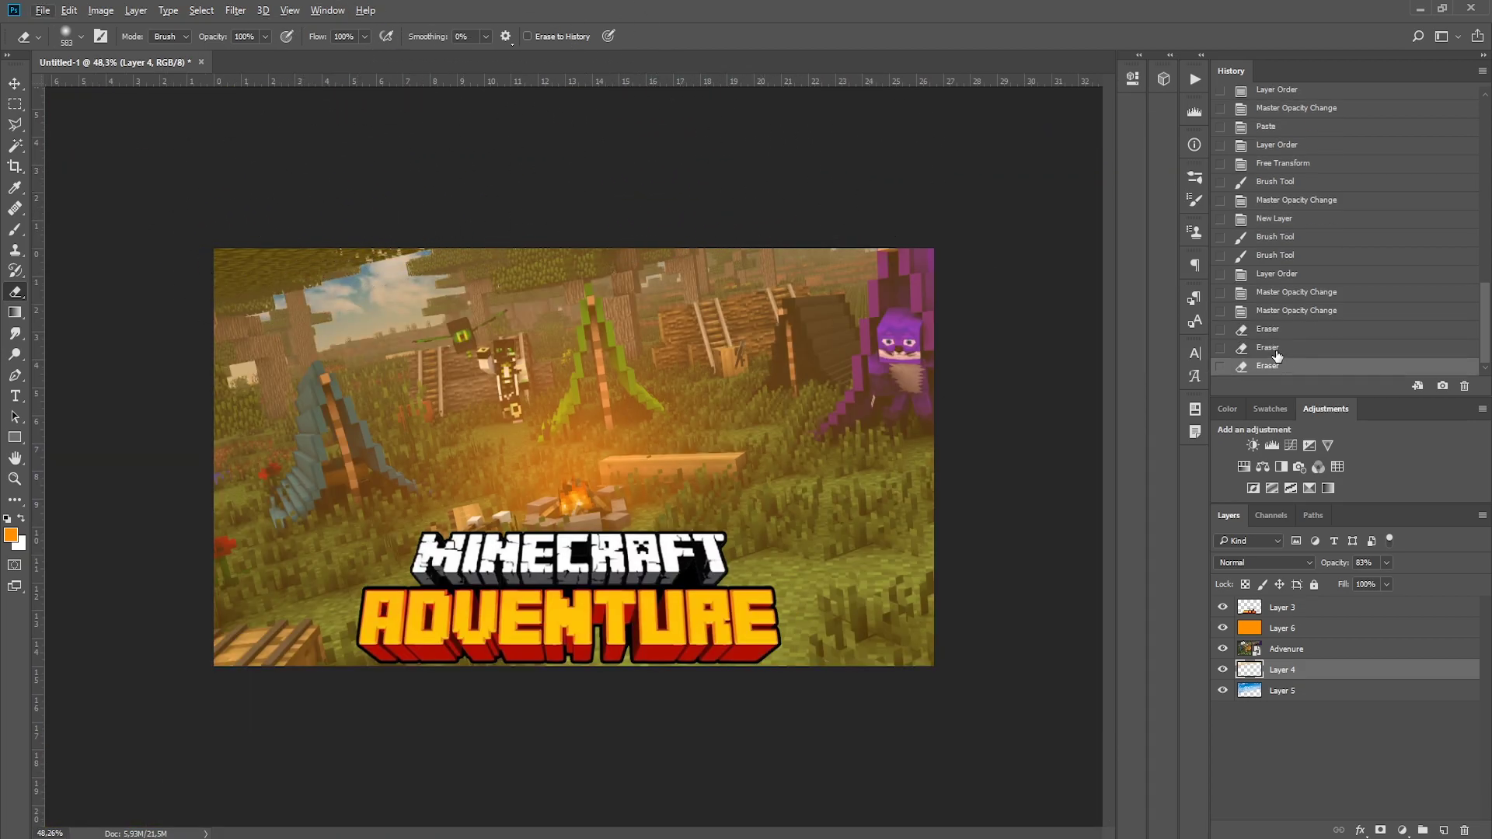
click(1302, 315)
- Add a new empty layer directly below the orange tint layer
key(ctrl+plus)
click(1443, 829)
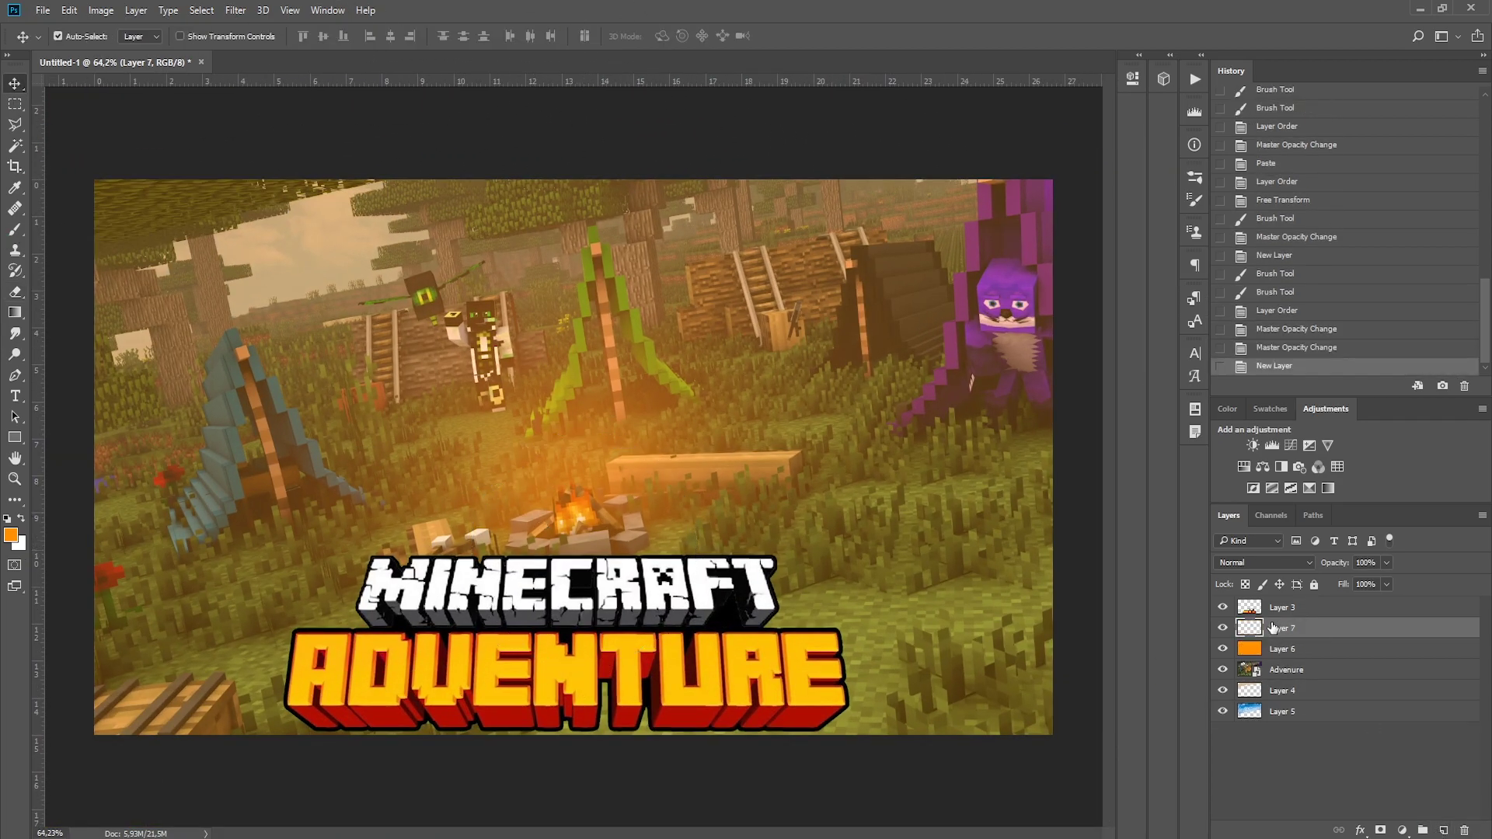
key(ctrl+bracketleft)
- Try an orange glow over the campfire with a brush dab softened by Gaussian Blur
alt+scroll(554, 499, up, 1)
key(b)
click(583, 510)
click(235, 10)
mouse_move(256, 183)
click(485, 252)
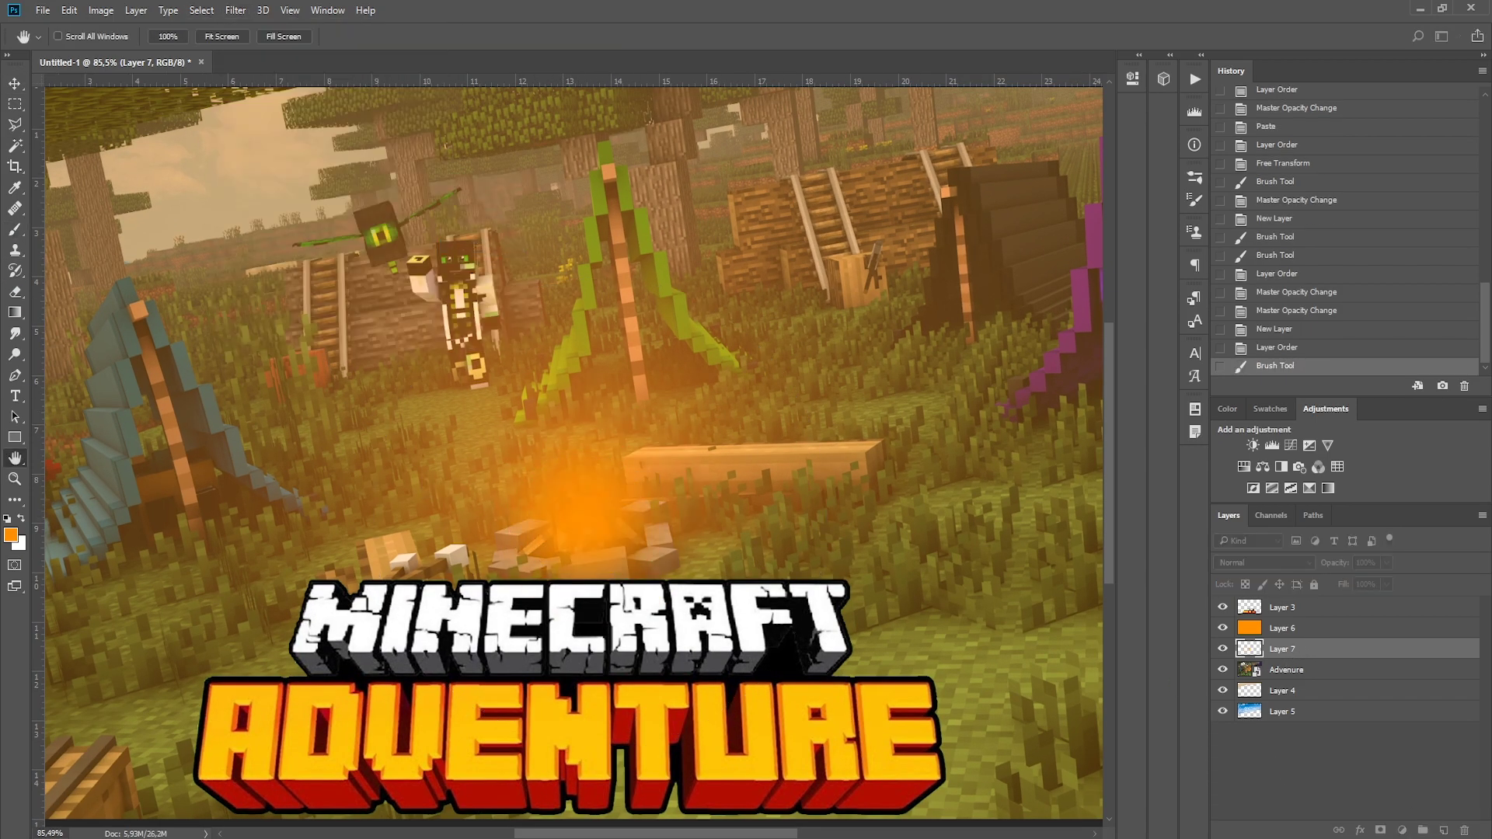
key(Return)
key(ctrl+alt+z)
key(ctrl+alt+z)
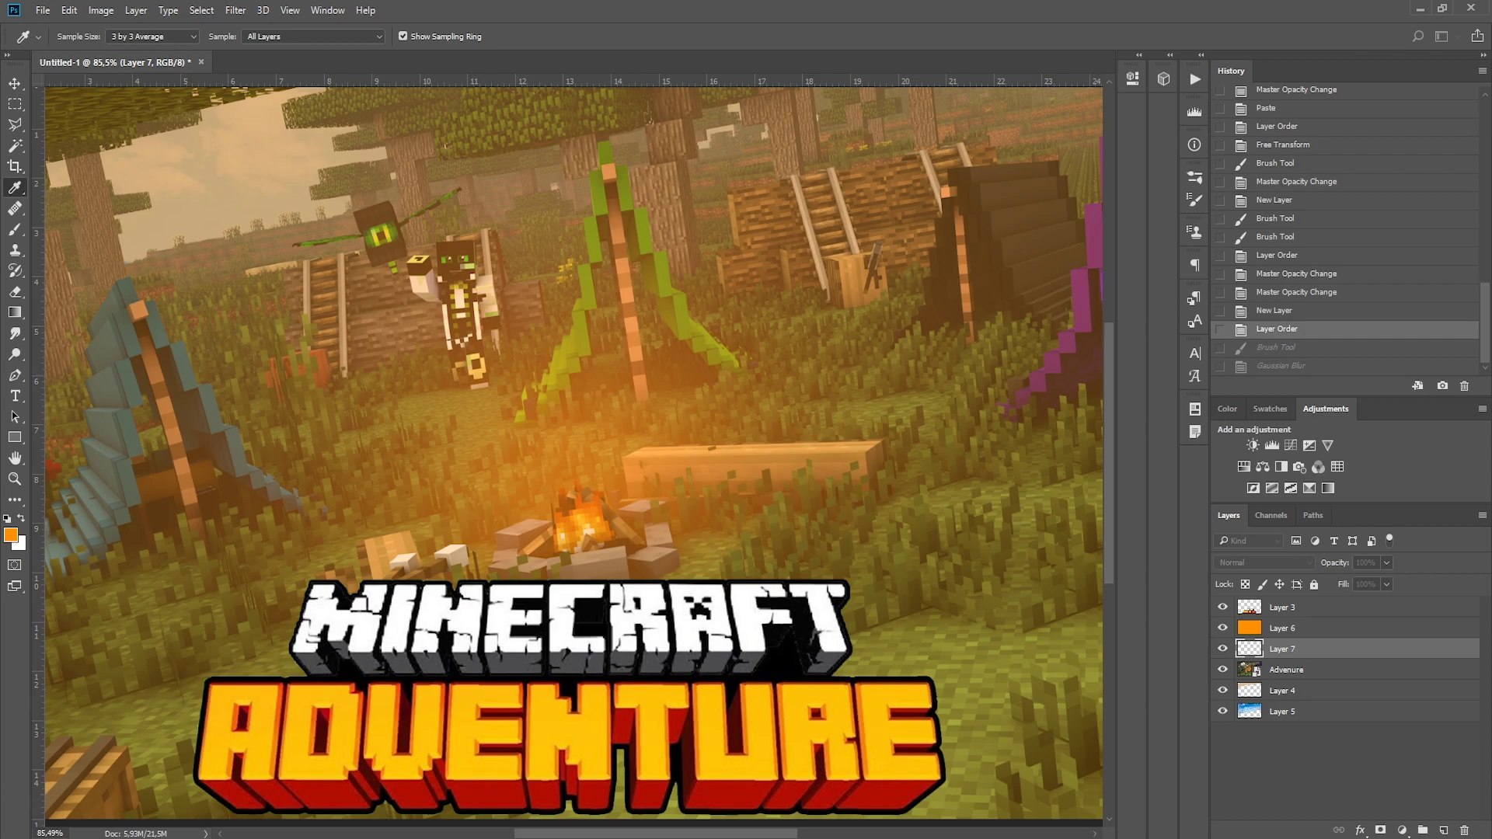
- Dab a deeper reddish-orange glow over the campfire and soften it with Gaussian Blur
click(583, 510)
click(235, 10)
mouse_move(256, 186)
click(486, 257)
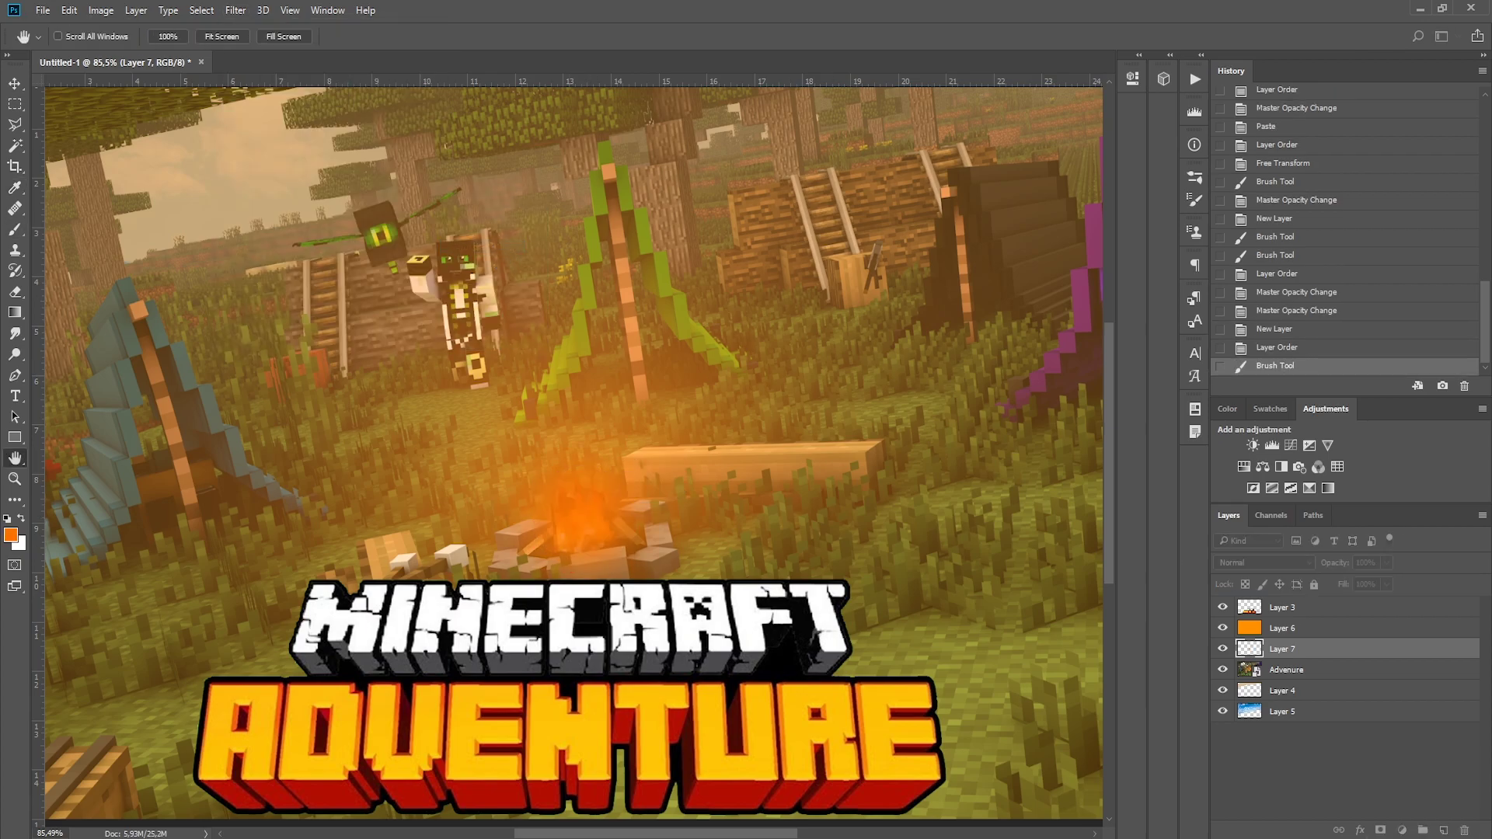
key(Return)
- Set the campfire glow's opacity to 75% and enlarge it around its centre with Free Transform
key(ctrl+t)
key(7)
key(5)
drag(501, 432, 475, 386)
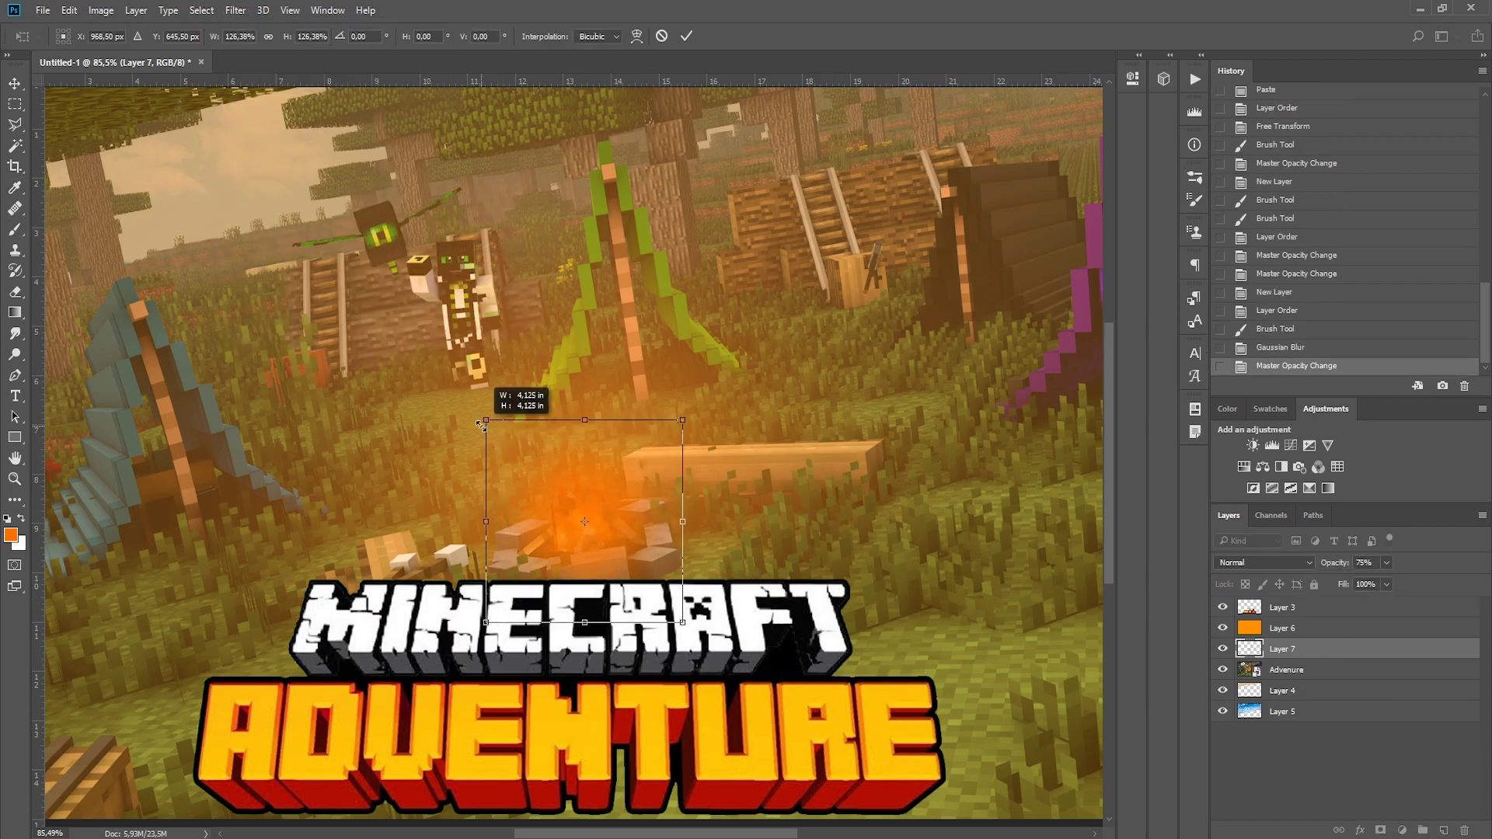
key(Return)
- Fine-tune the opacity of the campfire glow and orange tint layers
alt+scroll(559, 470, down, 2)
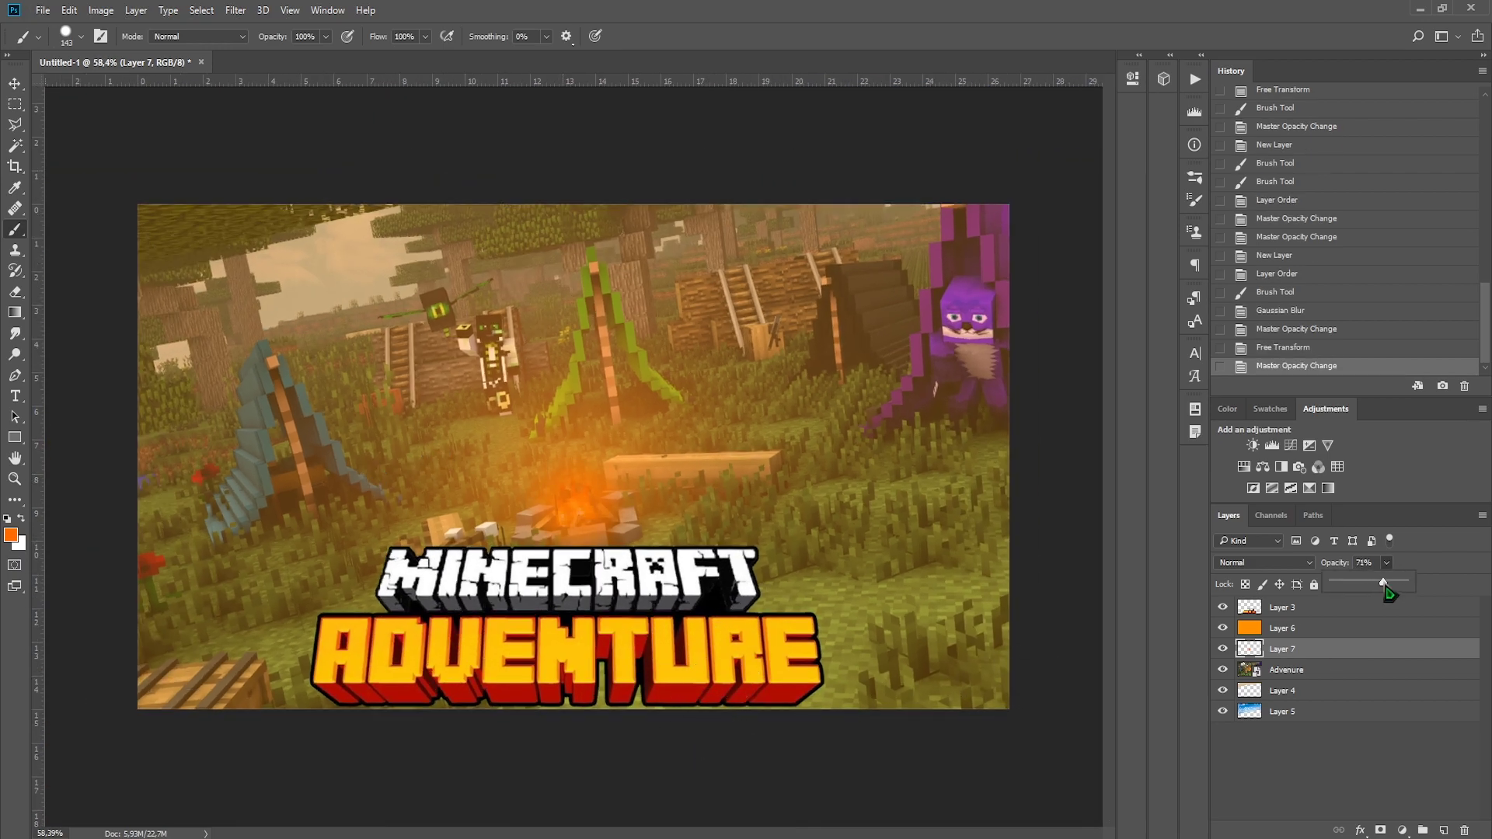
key(alt+bracketright)
drag(1388, 592, 1382, 592)
key(alt+bracketleft)
- Apply Gaussian Blur to the campfire glow again and set its opacity to 66%
click(235, 10)
key(space)
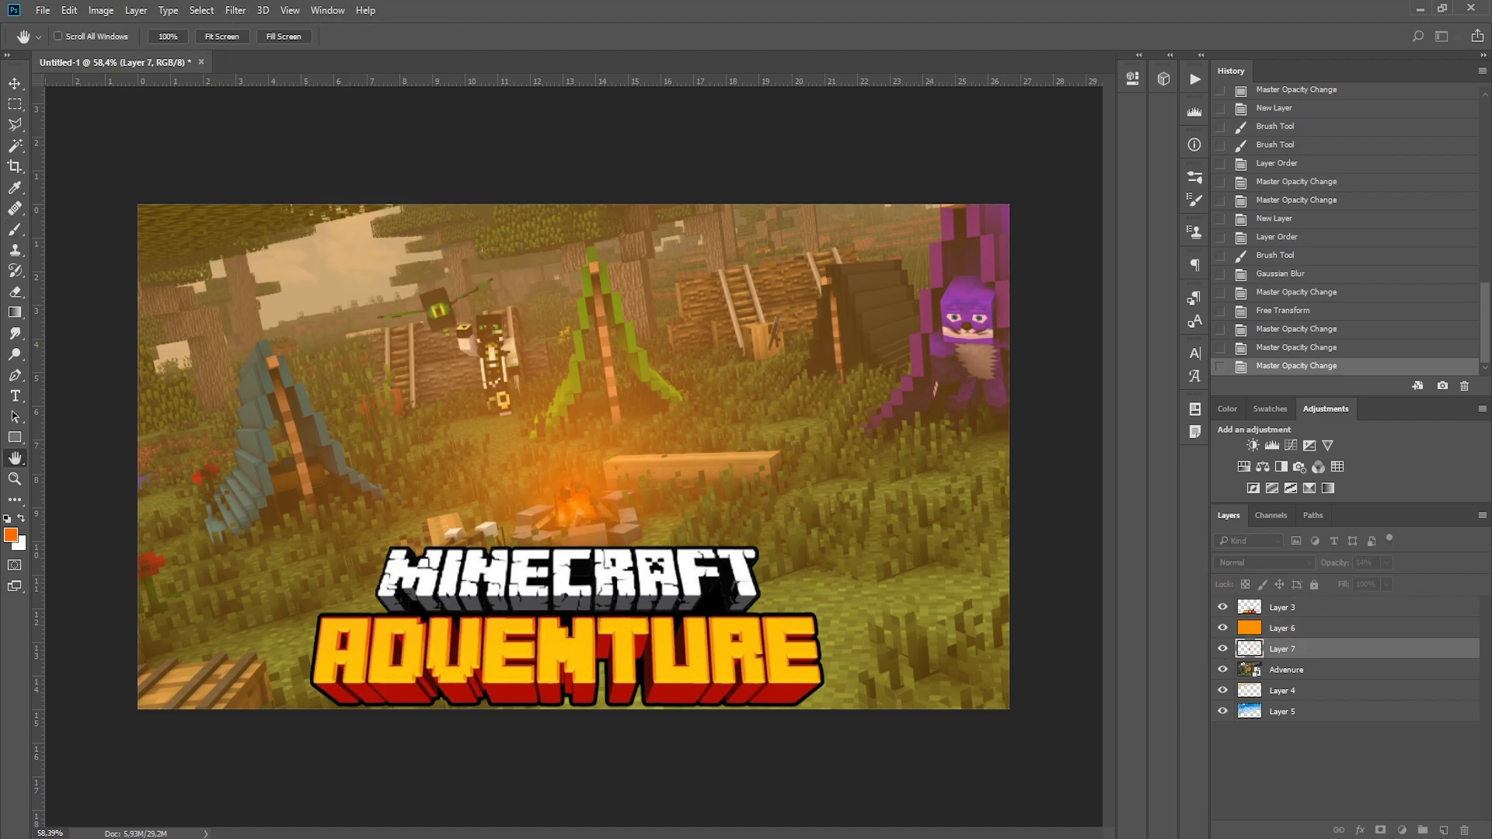
click(1386, 562)
alt+scroll(574, 460, down, 3)
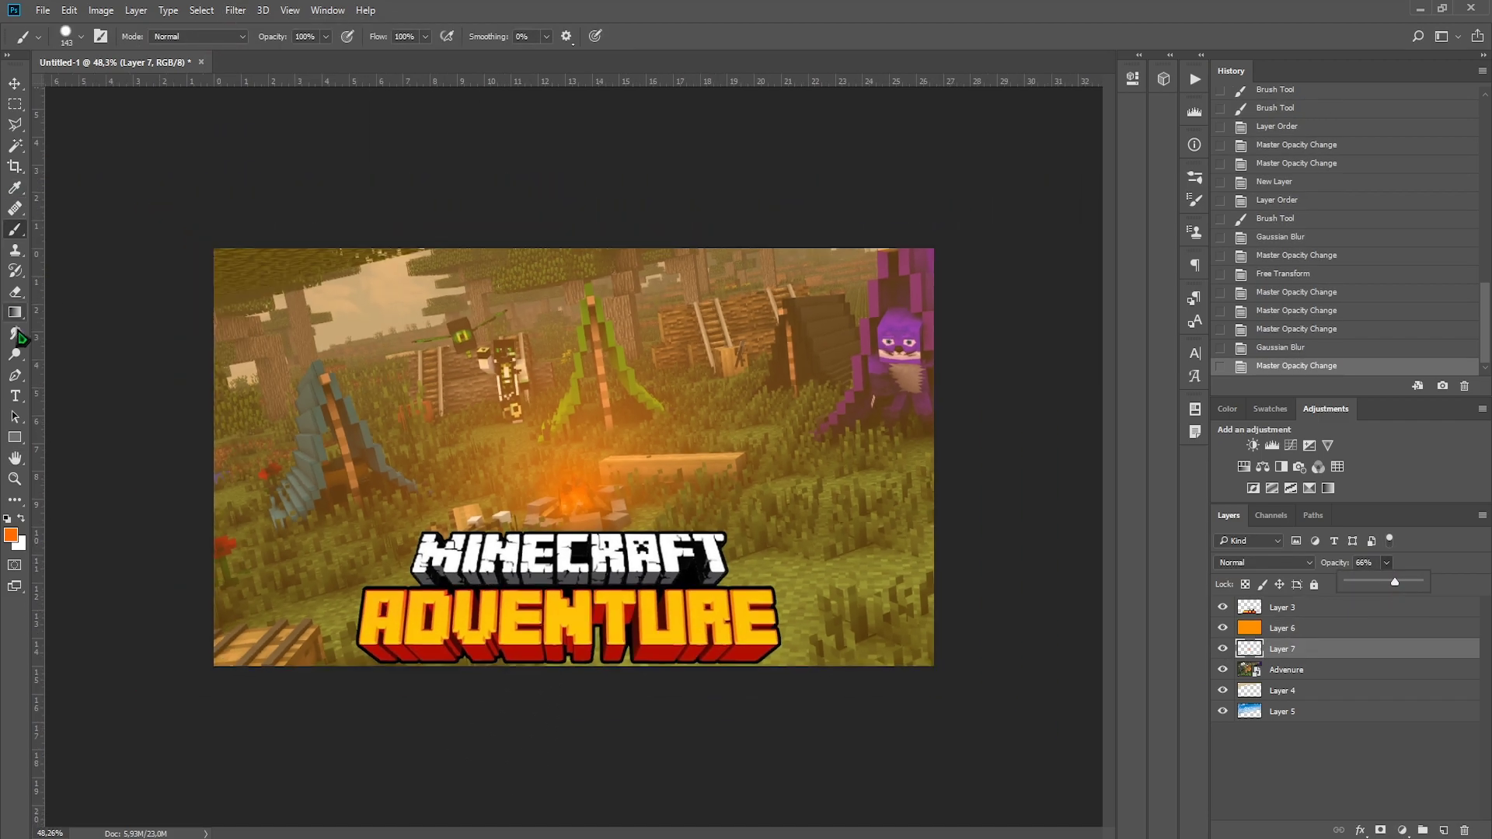
- Erase the orange tint along the image's right and lower areas with a large soft eraser, and select the campfire glow layer
key(e)
click(1290, 628)
mouse_move(1024, 611)
mouse_down()
mouse_move(433, 746)
mouse_move(423, 134)
mouse_move(1036, 495)
mouse_up()
alt+scroll(357, 800, up, 3)
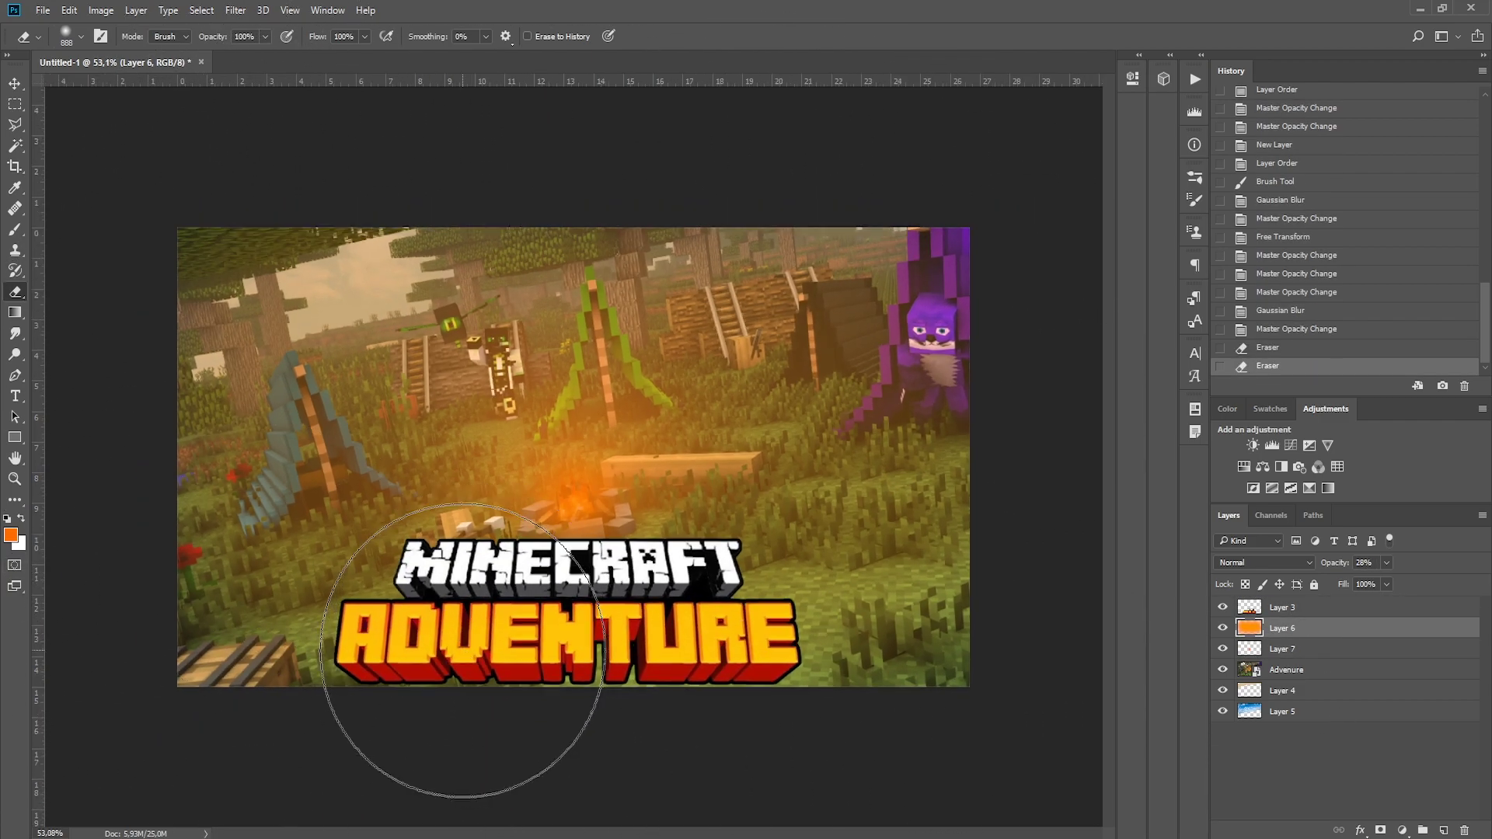
key(alt+bracketleft)
alt+scroll(432, 733, up, 1)
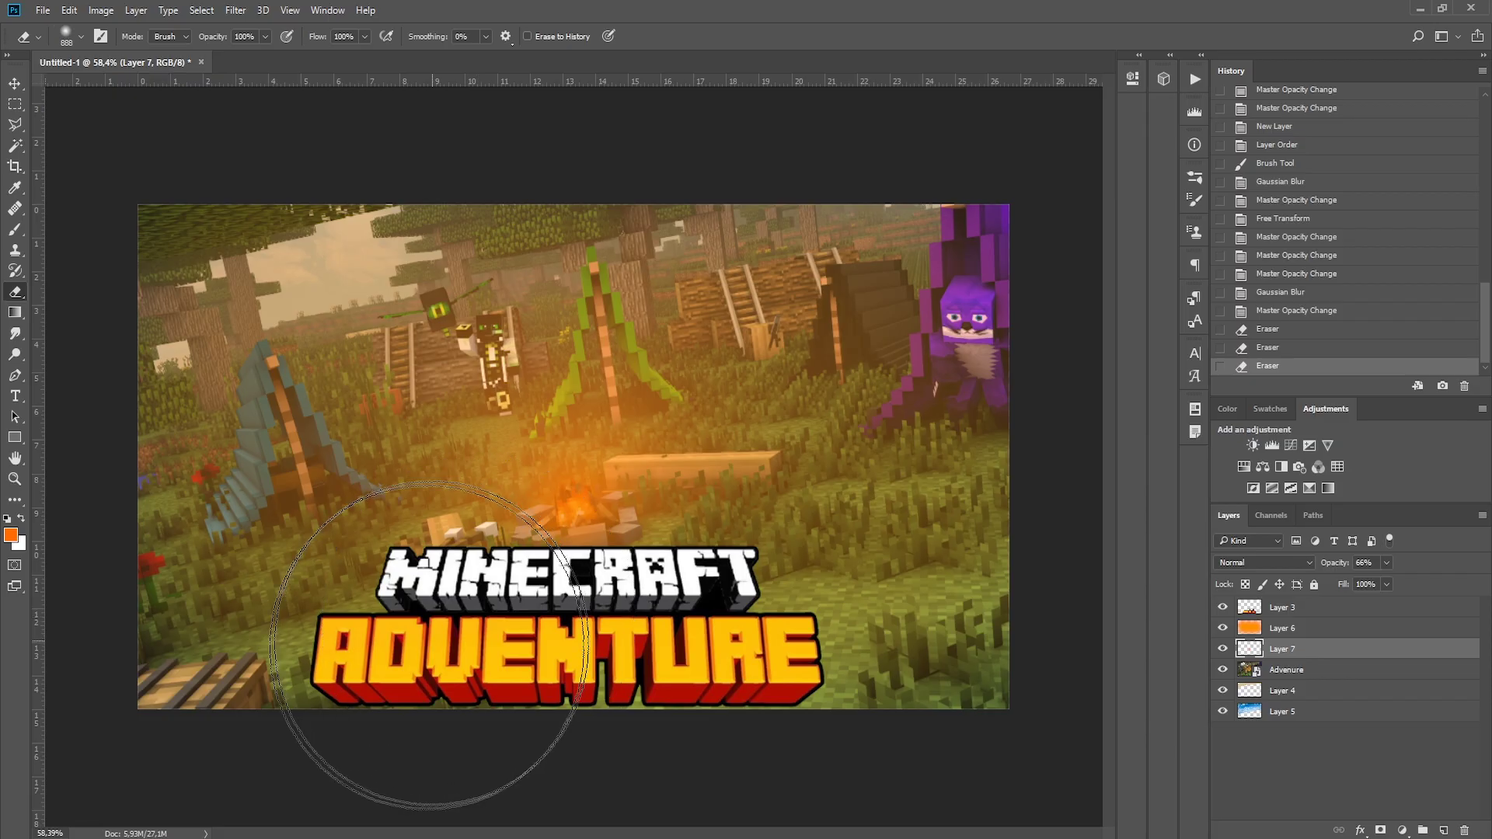